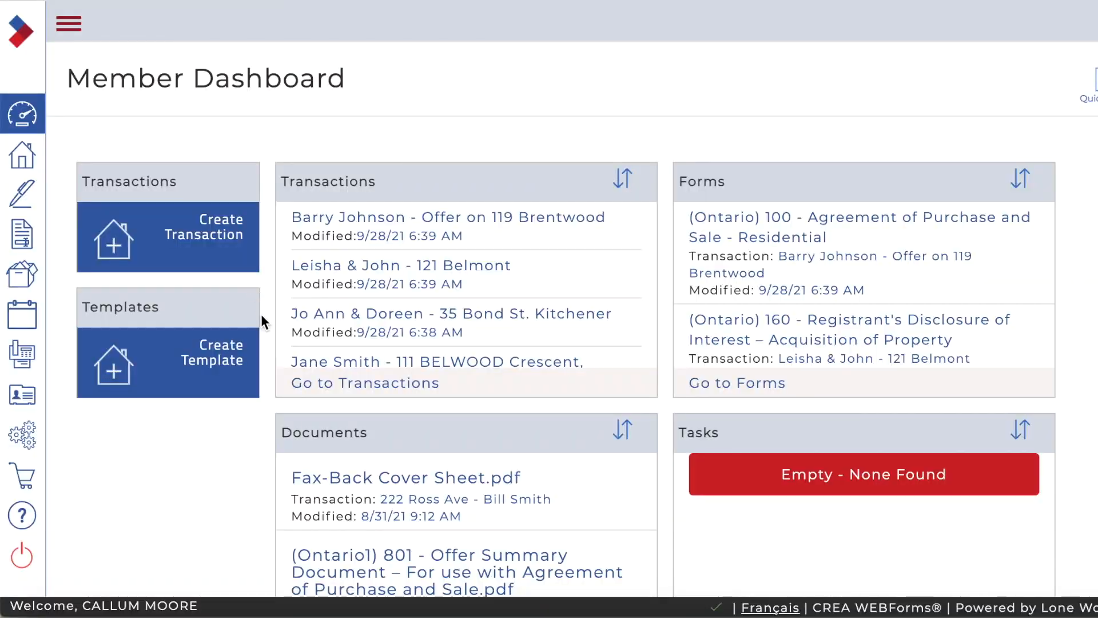
Step: Open the transaction templates list, start a new template, and open its Type list
{"action": "left_click", "coordinate": [202, 360]}
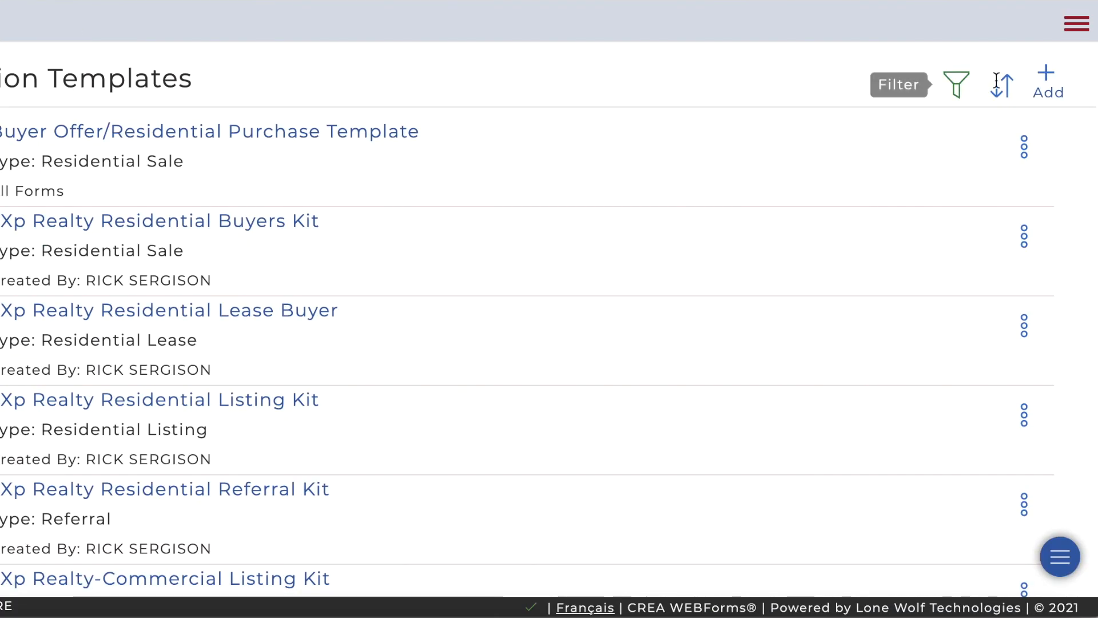
{"action": "left_click", "coordinate": [1050, 82]}
{"action": "left_click", "coordinate": [575, 170]}
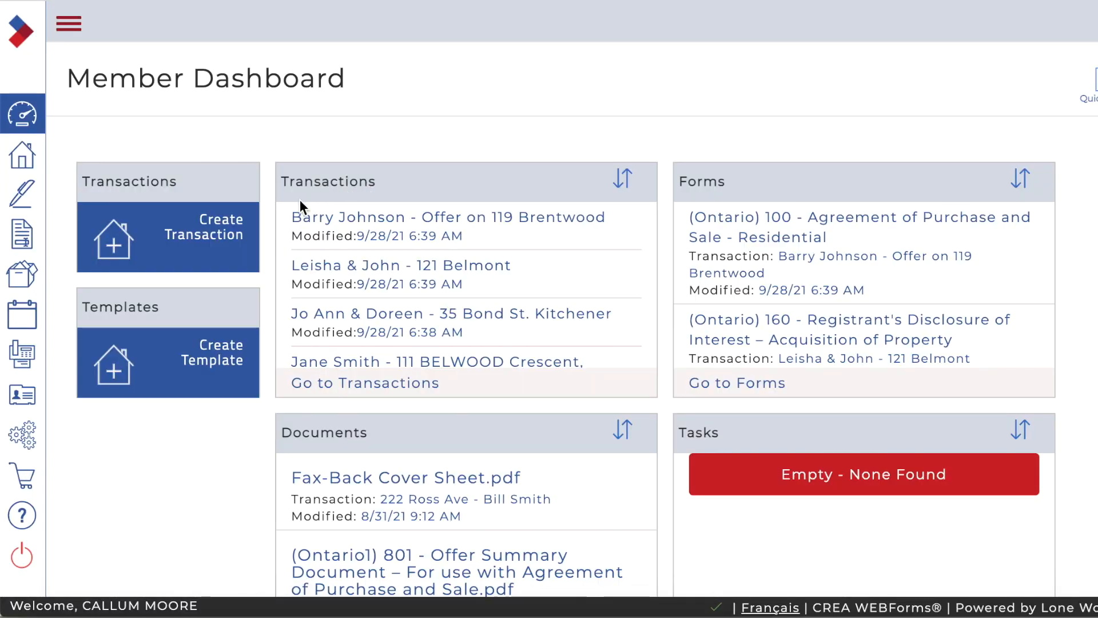
Step: Begin a new transaction from the dashboard, select its Name field, and scroll down the page
{"action": "left_click", "coordinate": [210, 235]}
{"action": "left_click", "coordinate": [739, 123]}
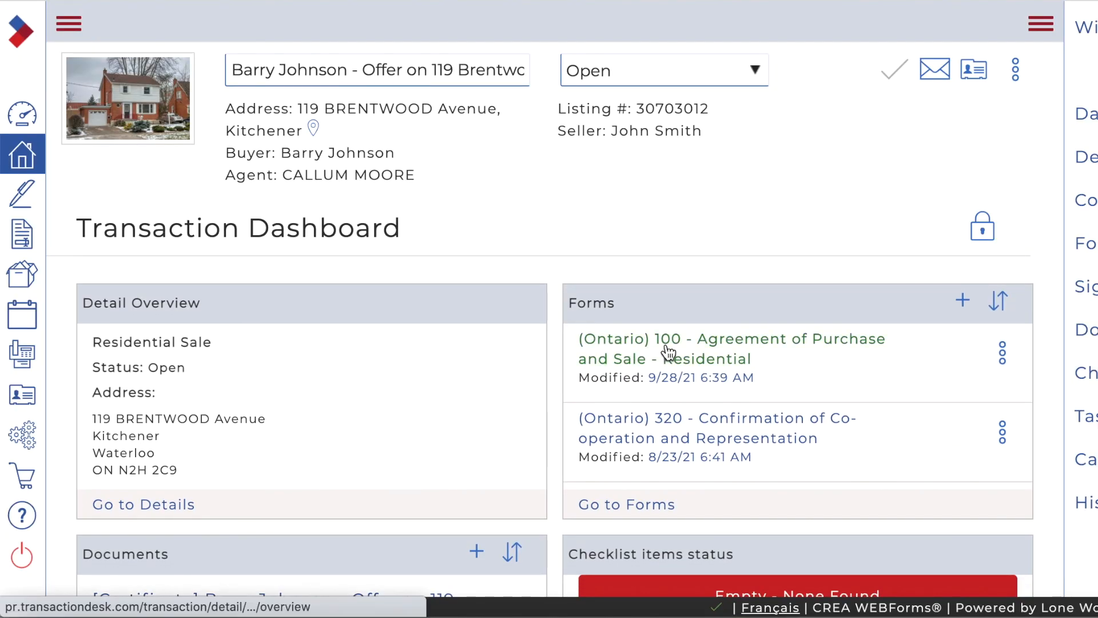
{"action": "scroll", "coordinate": [668, 350], "scroll_direction": "down", "scroll_amount": 3}
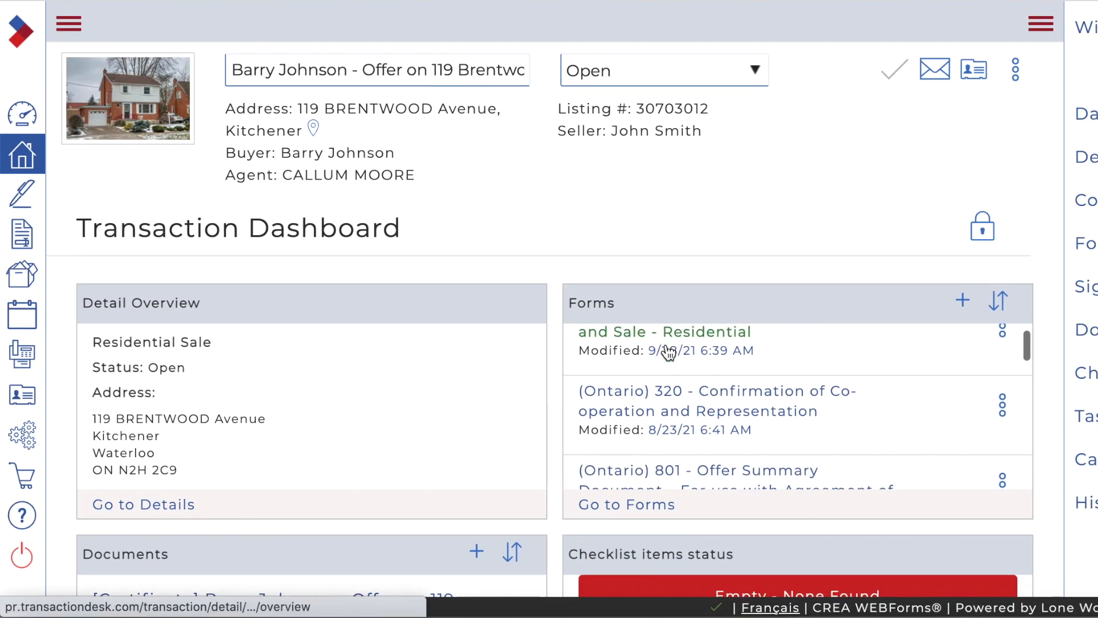
{"action": "scroll", "coordinate": [668, 350], "scroll_direction": "down", "scroll_amount": 3}
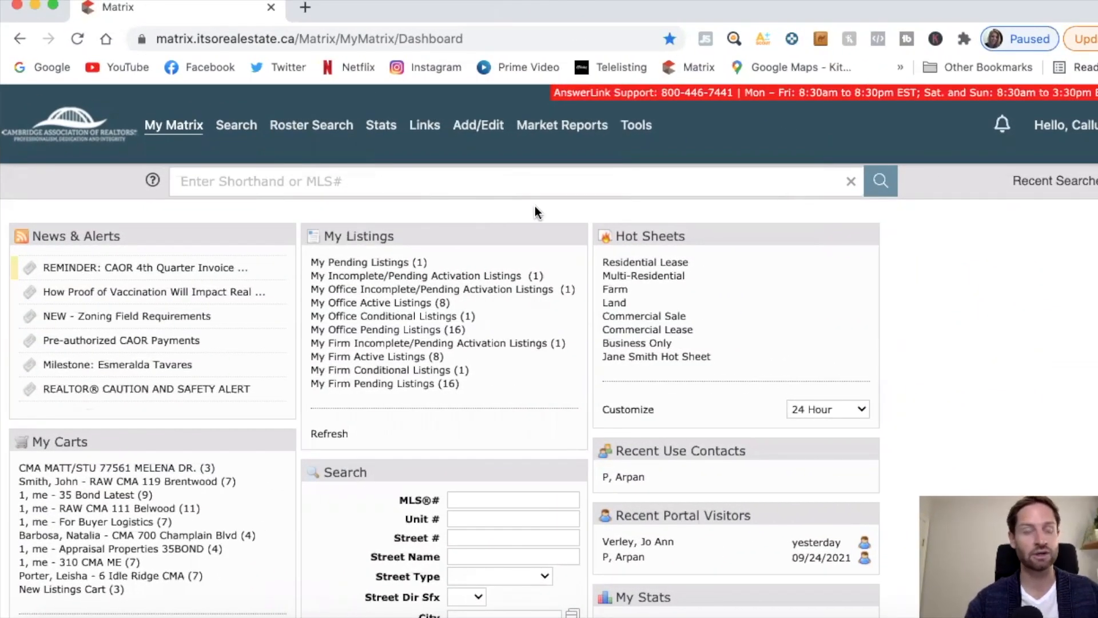
Step: Launch WEBForms® 2019 from the Matrix Tools menu
{"action": "mouse_move", "coordinate": [636, 130]}
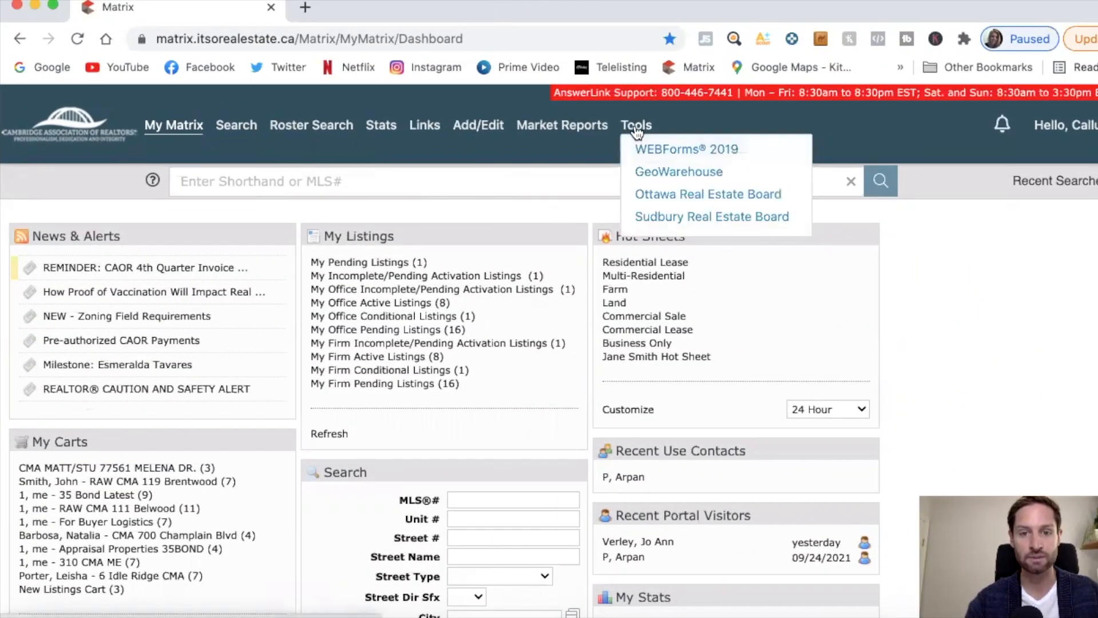
{"action": "left_click", "coordinate": [651, 151]}
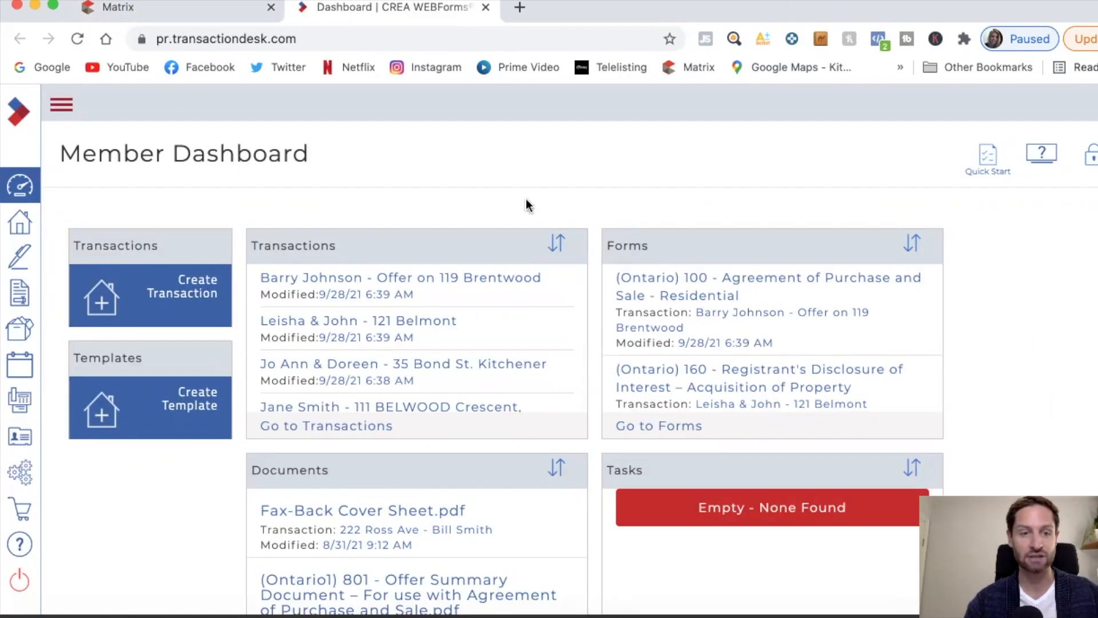
Step: Create a template named 'Residential Buyer Template' with type Residential Sale and save it
{"action": "left_click", "coordinate": [207, 400]}
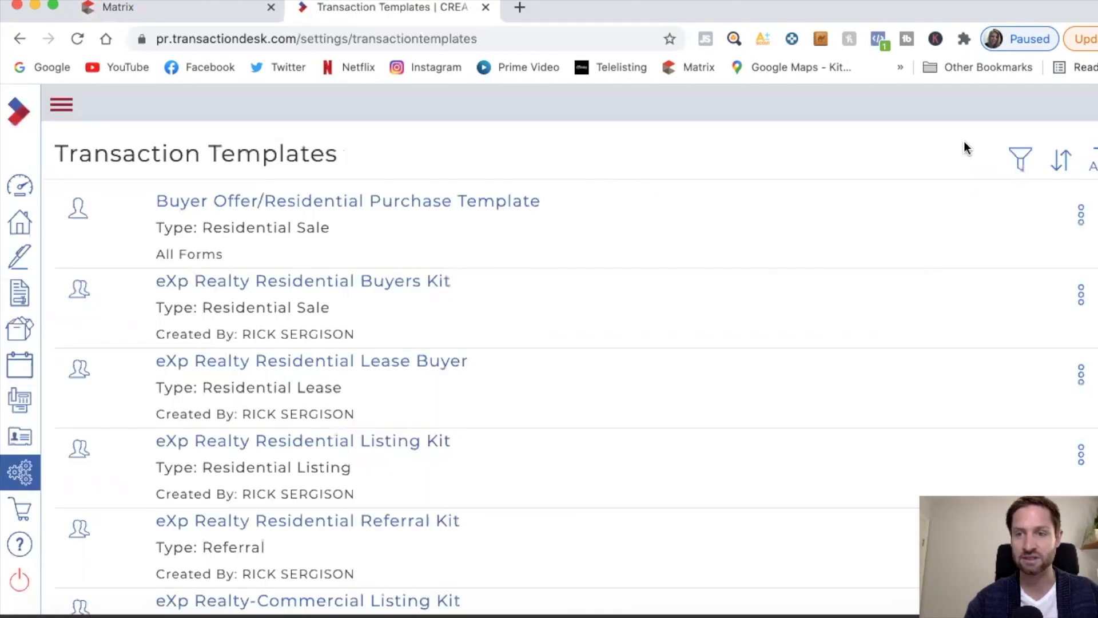
{"action": "left_click", "coordinate": [1093, 150]}
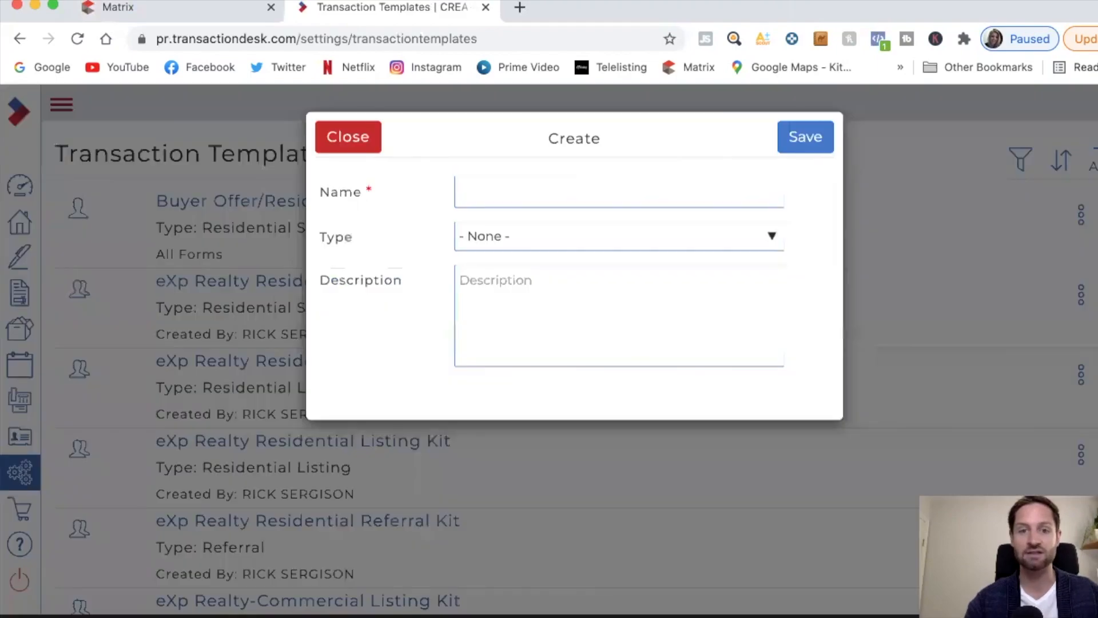
{"action": "left_click", "coordinate": [686, 186]}
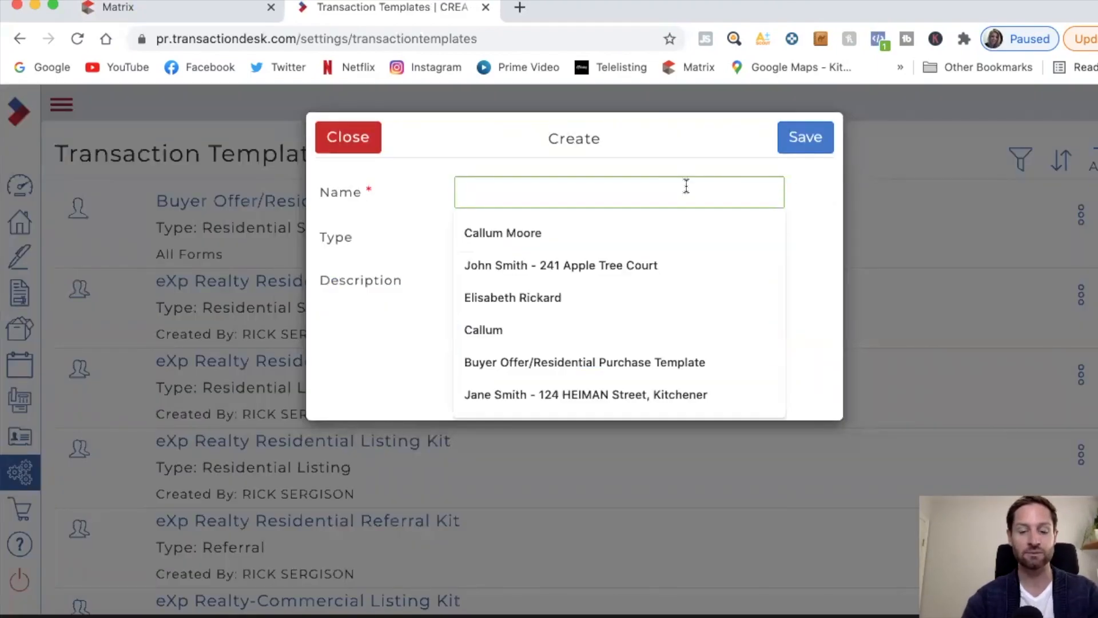
{"action": "type", "text": "Residential Buyer Template"}
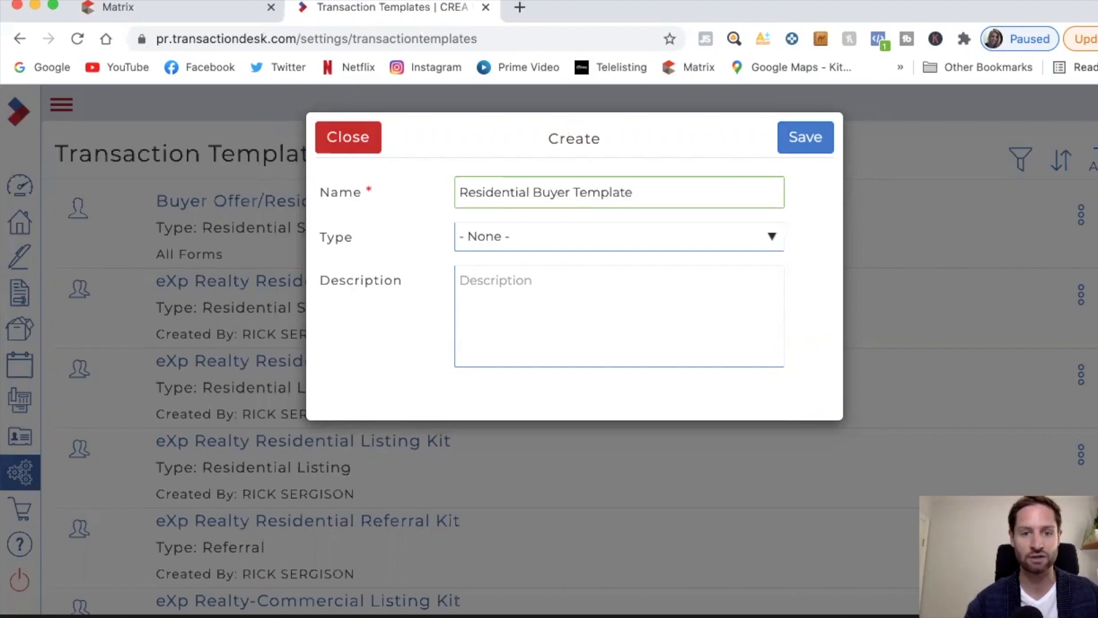
{"action": "left_click", "coordinate": [773, 236]}
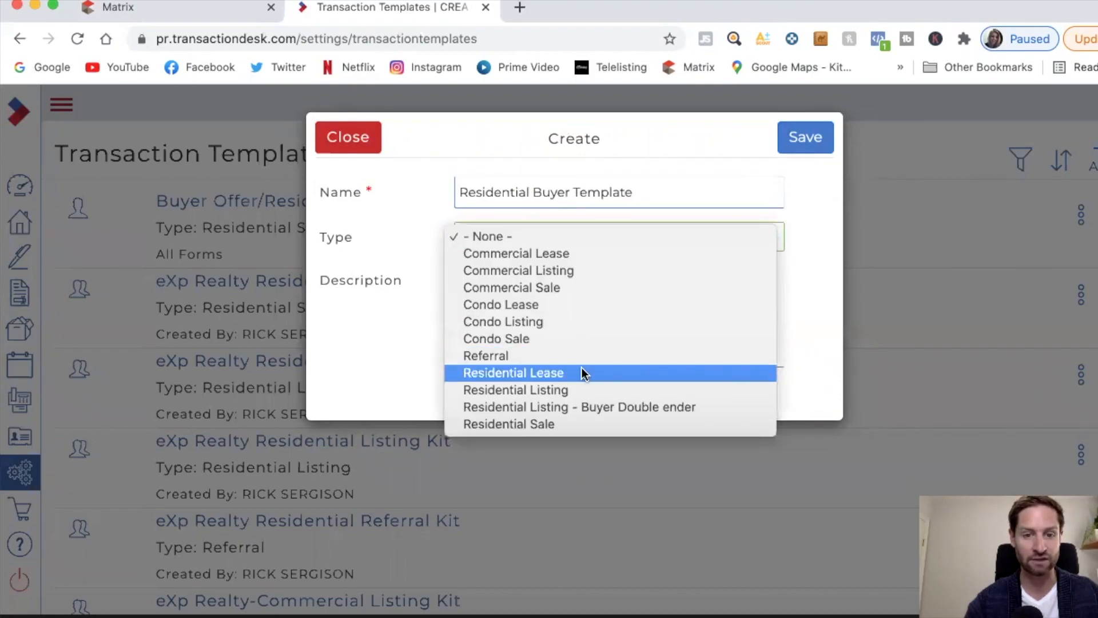
{"action": "left_click", "coordinate": [538, 423]}
{"action": "left_click", "coordinate": [658, 281]}
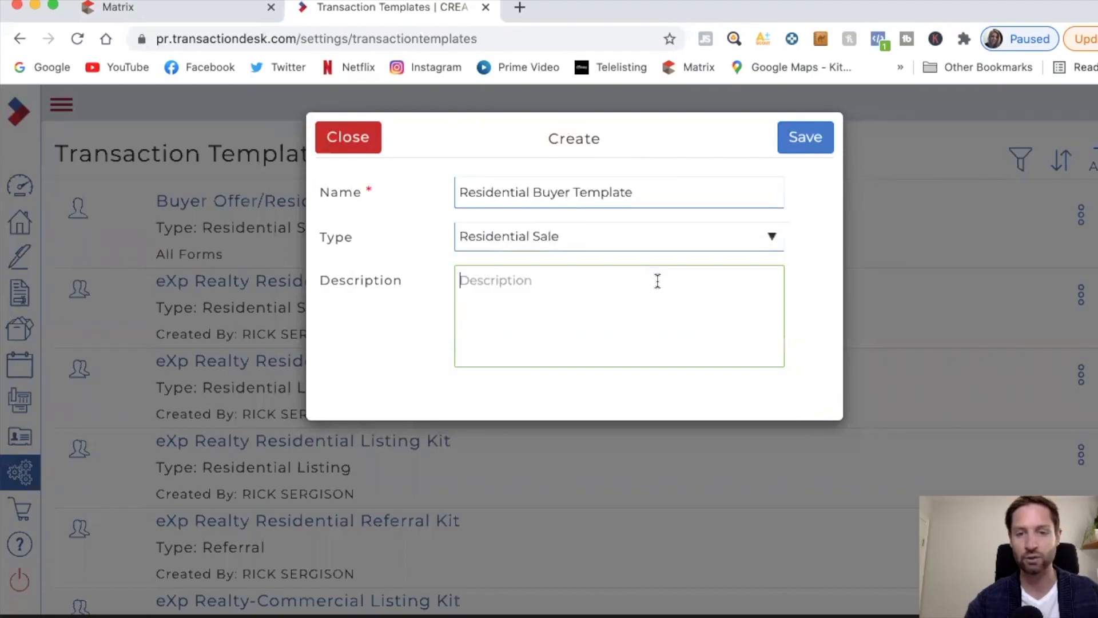
{"action": "left_click", "coordinate": [804, 142]}
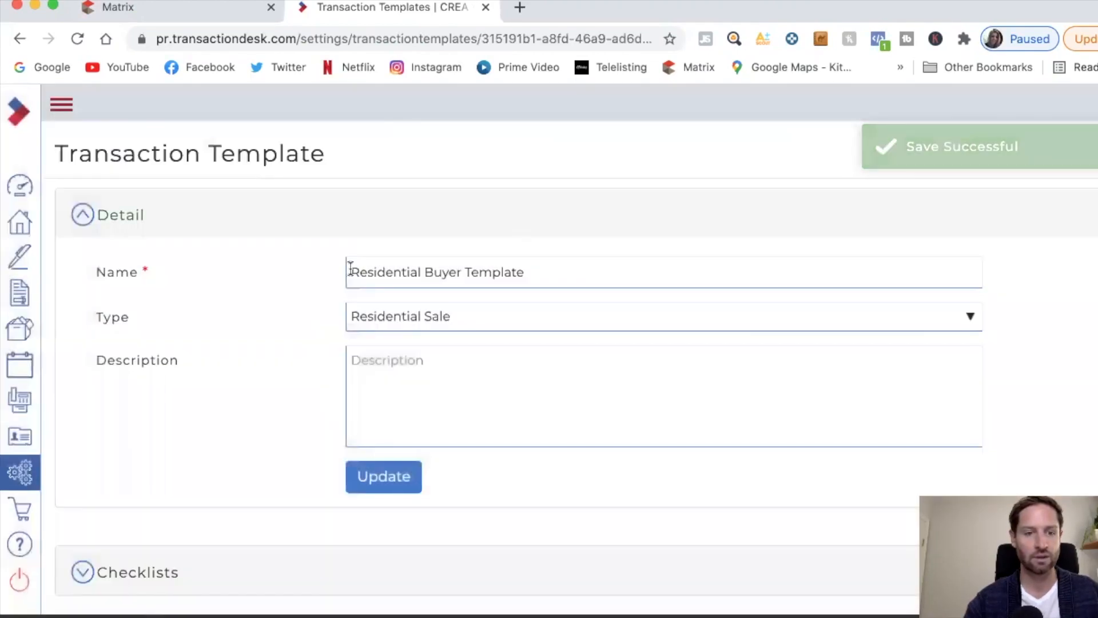
Step: Scroll to the template's Forms section and open the Add forms to transaction dialog
{"action": "scroll", "coordinate": [304, 365], "scroll_direction": "down", "scroll_amount": 5}
{"action": "scroll", "coordinate": [306, 367], "scroll_direction": "down", "scroll_amount": 3}
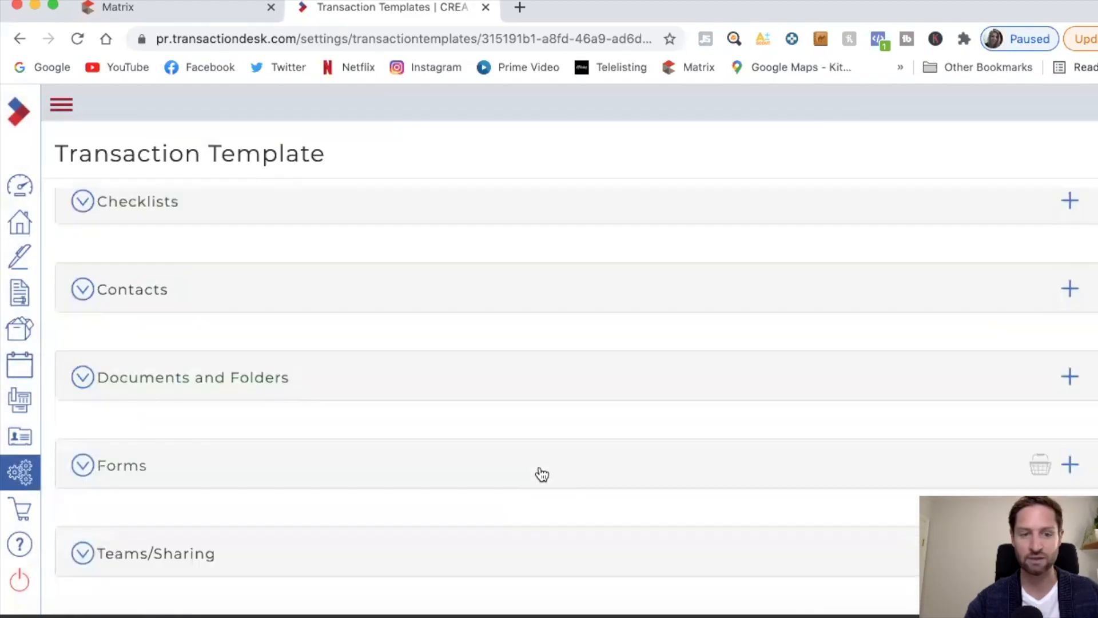
{"action": "left_click", "coordinate": [1069, 464]}
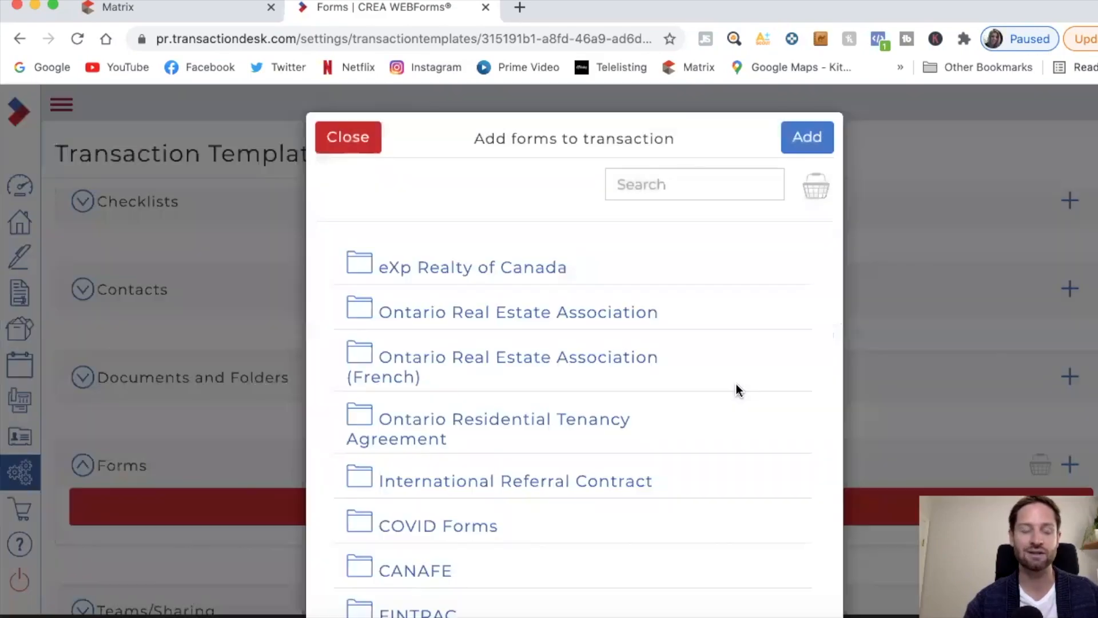
Step: In the Ontario Real Estate Association library, find and select forms 100 and 320 by number
{"action": "left_click", "coordinate": [666, 184]}
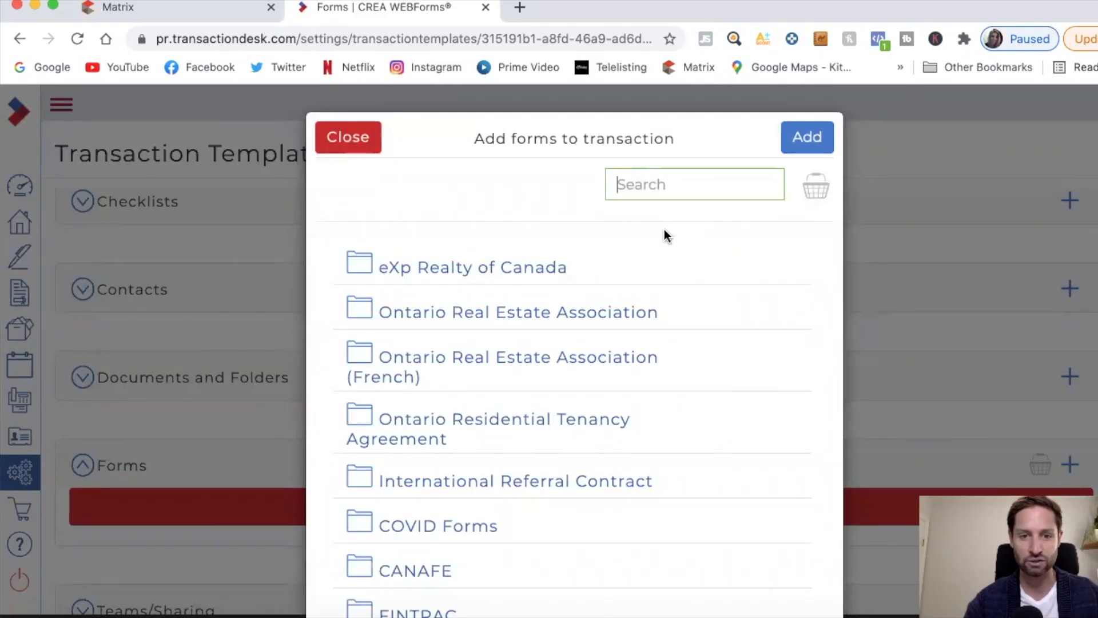
{"action": "left_click", "coordinate": [551, 317]}
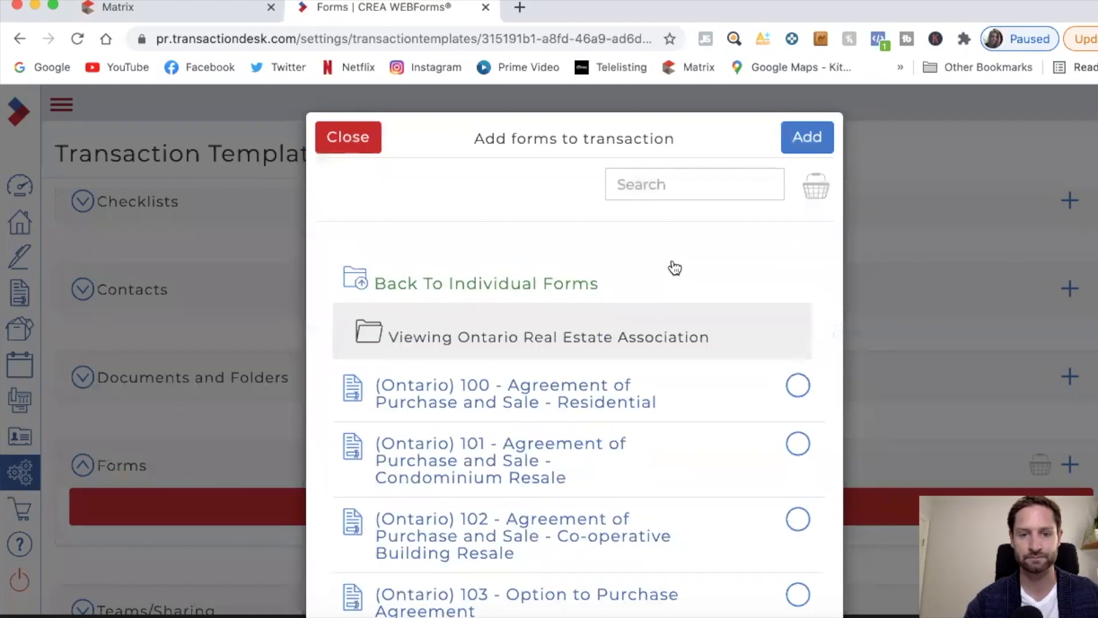
{"action": "left_click", "coordinate": [686, 187]}
{"action": "type", "text": "100"}
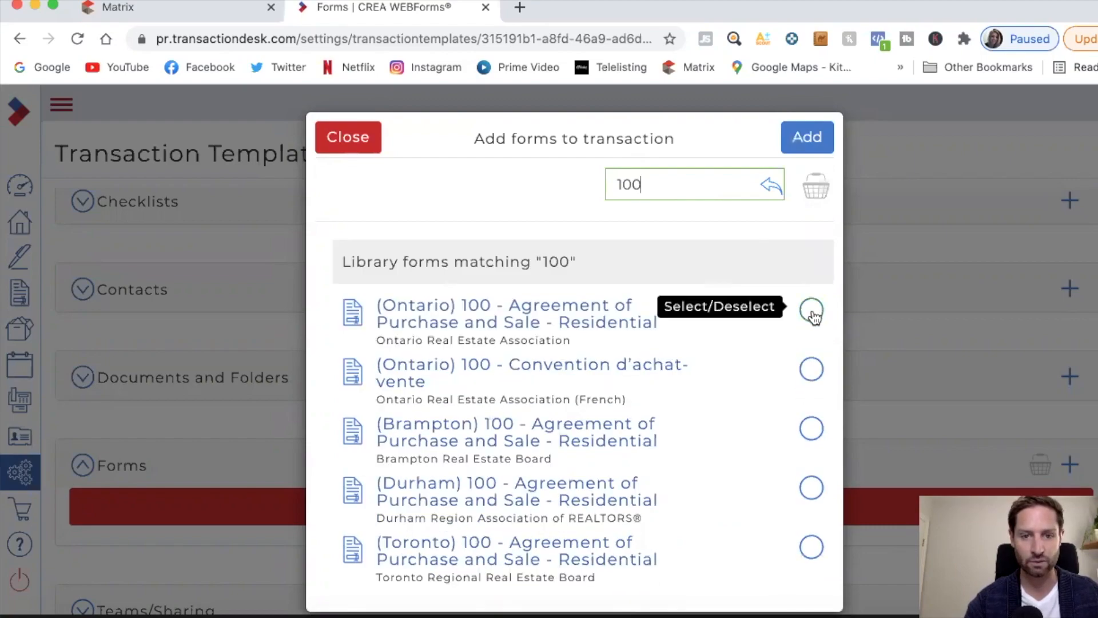
{"action": "left_click", "coordinate": [812, 312]}
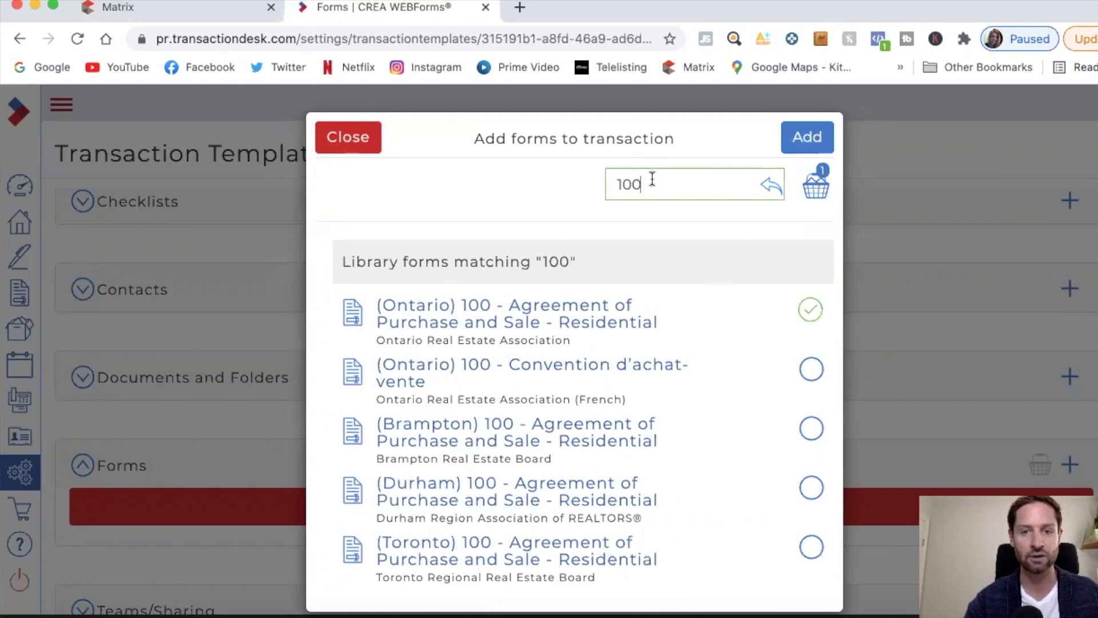
{"action": "key", "text": "BackSpace"}
{"action": "key", "text": "BackSpace"}
{"action": "key", "text": "BackSpace"}
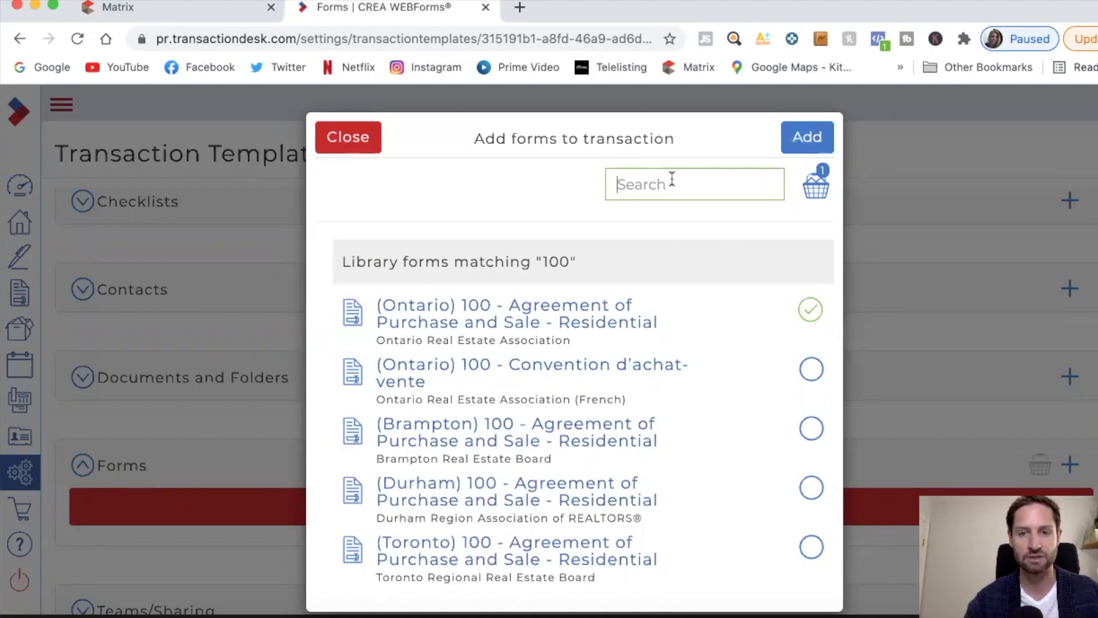
{"action": "type", "text": "320"}
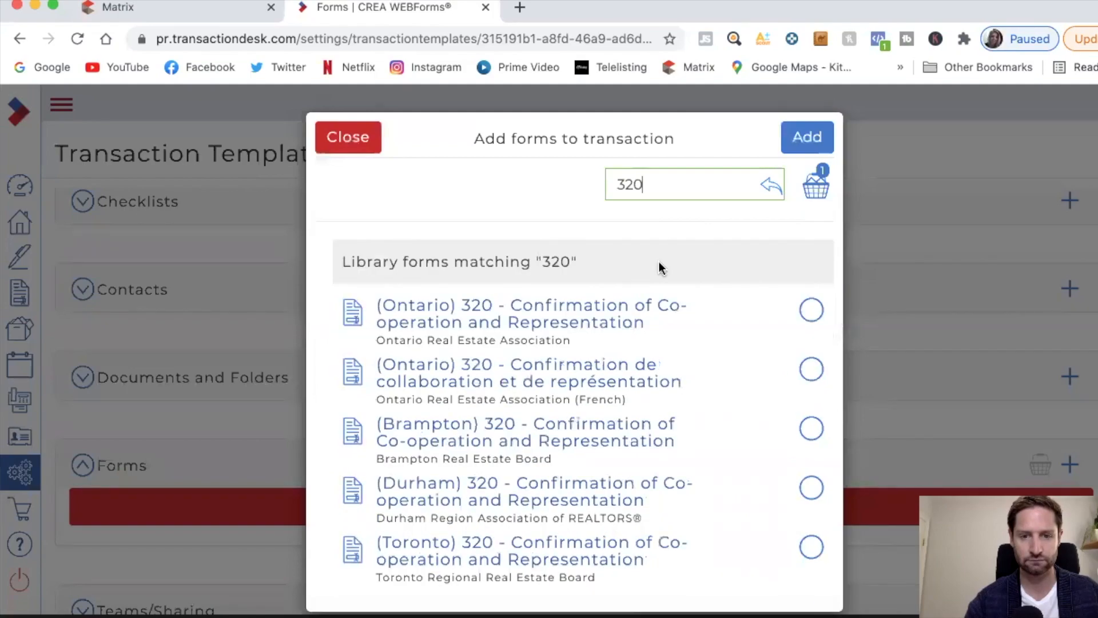
{"action": "left_click", "coordinate": [810, 310]}
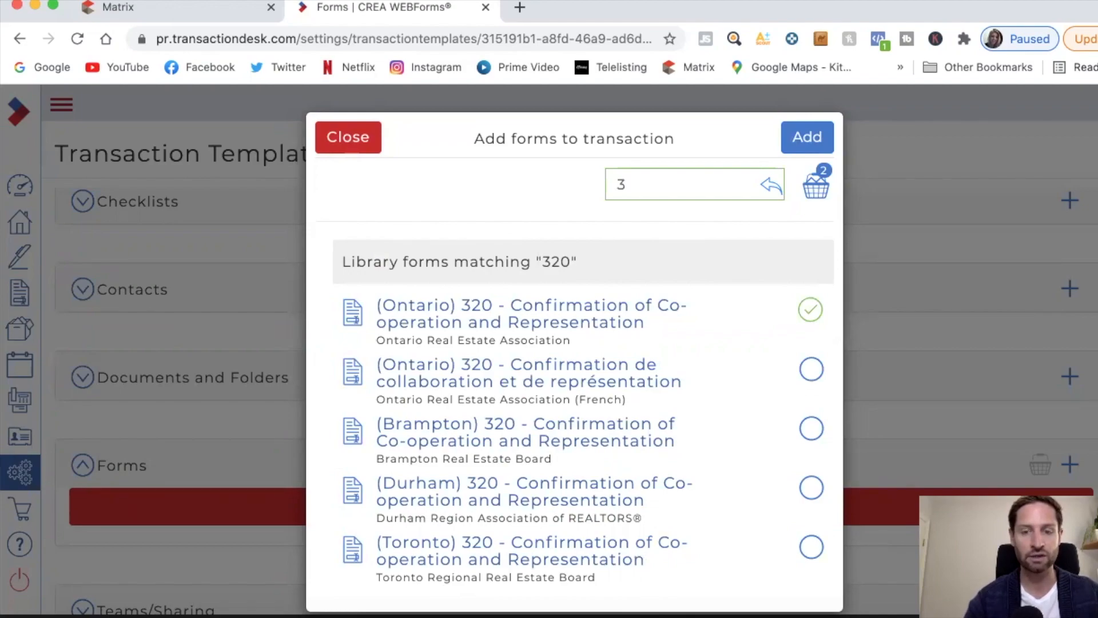
{"action": "type", "text": "00"}
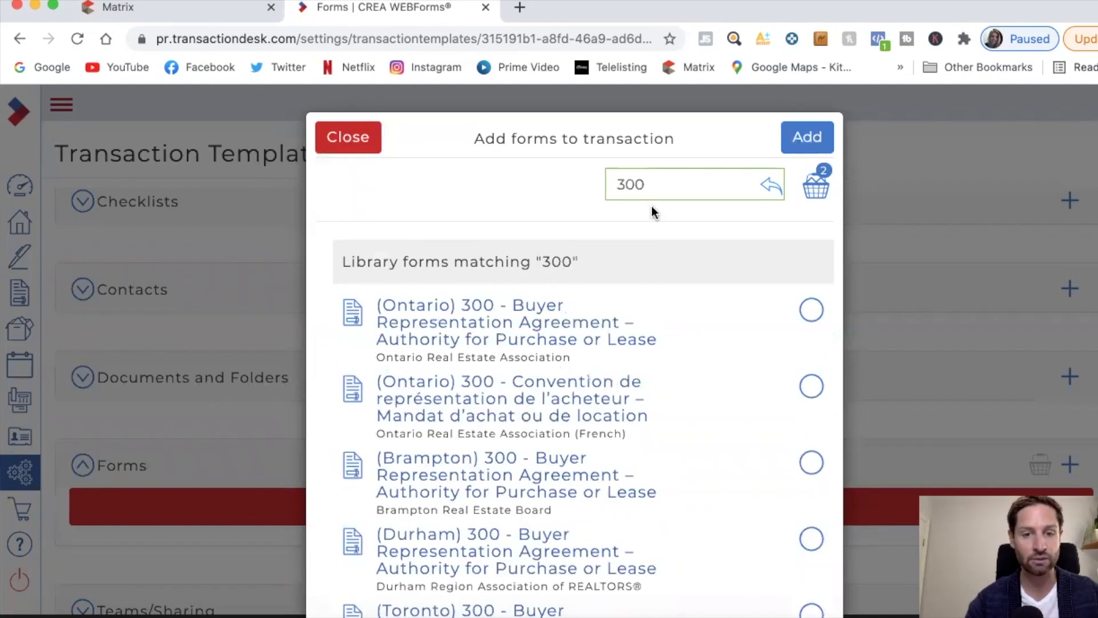
Step: Select Ontario forms 300 Buyer Representation Agreement, 801 Offer Summary Document and 810 Working with a REALTOR
{"action": "left_click", "coordinate": [811, 309]}
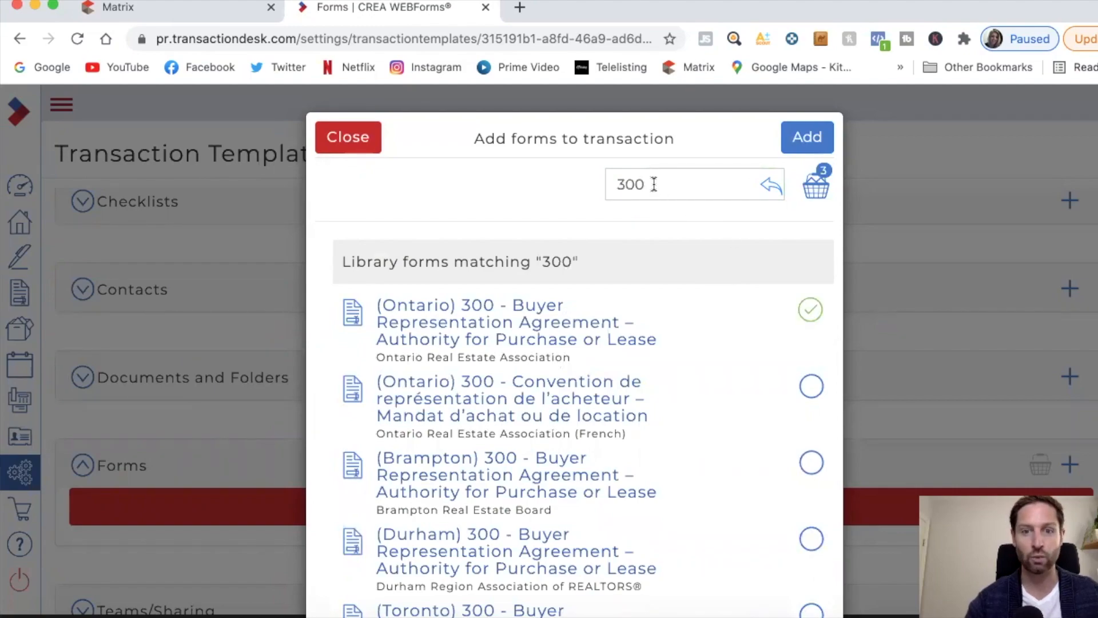
{"action": "key", "text": "BackSpace"}
{"action": "key", "text": "BackSpace"}
{"action": "key", "text": "BackSpace"}
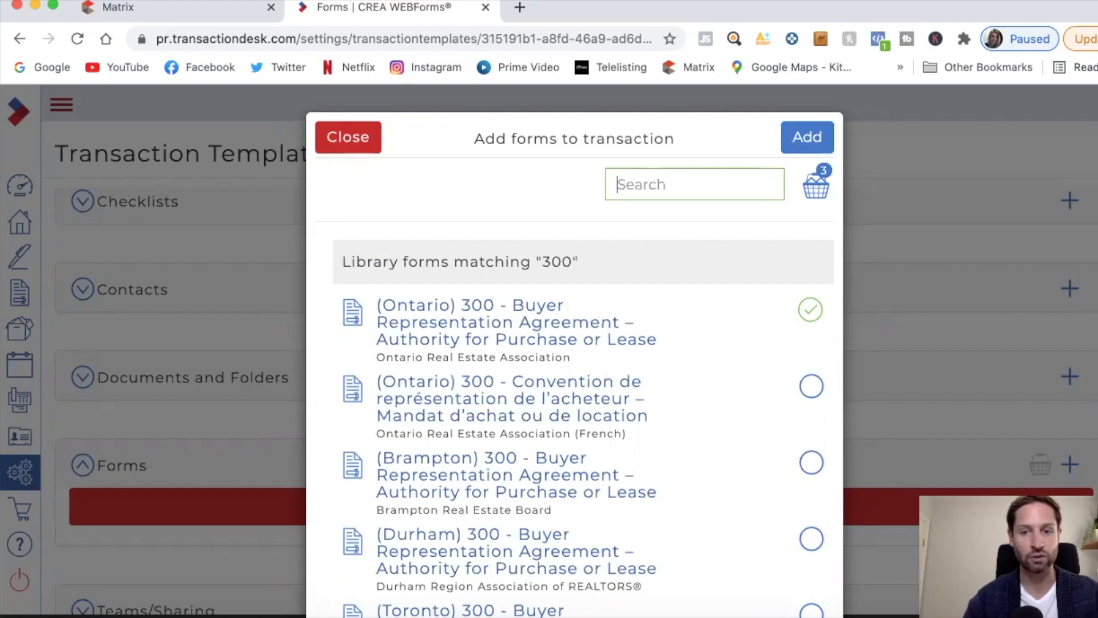
{"action": "type", "text": "801"}
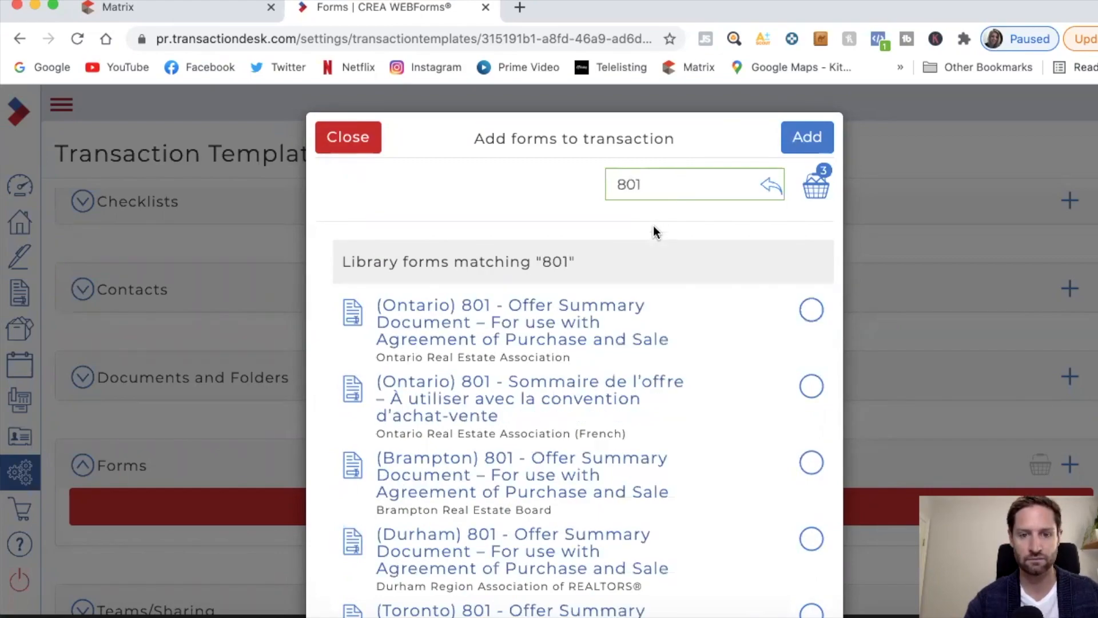
{"action": "left_click", "coordinate": [811, 312]}
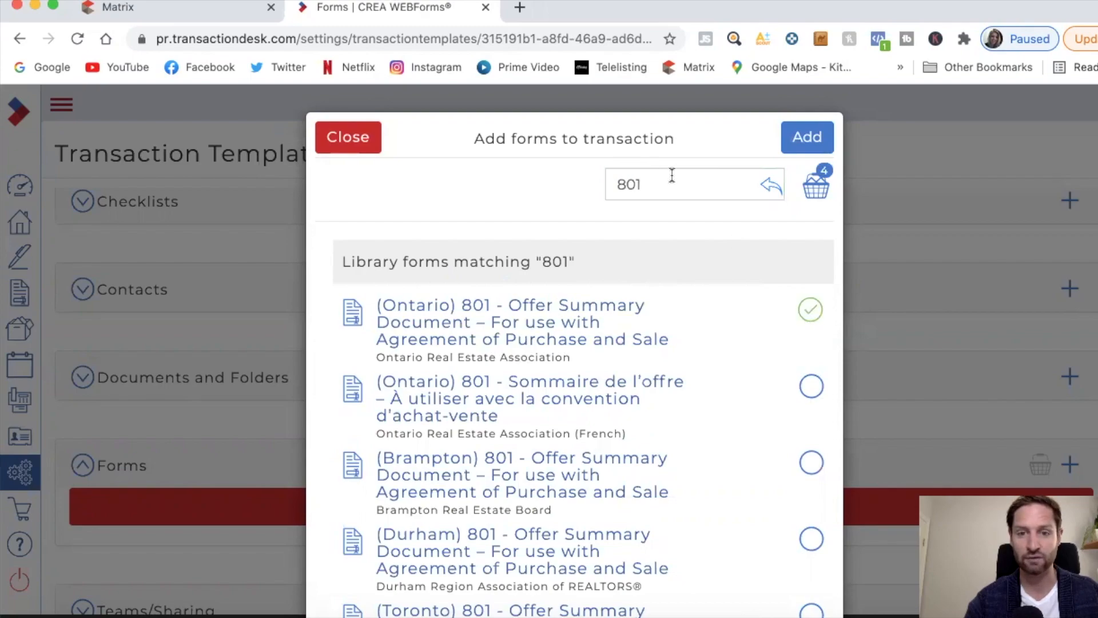
{"action": "left_click", "coordinate": [654, 181]}
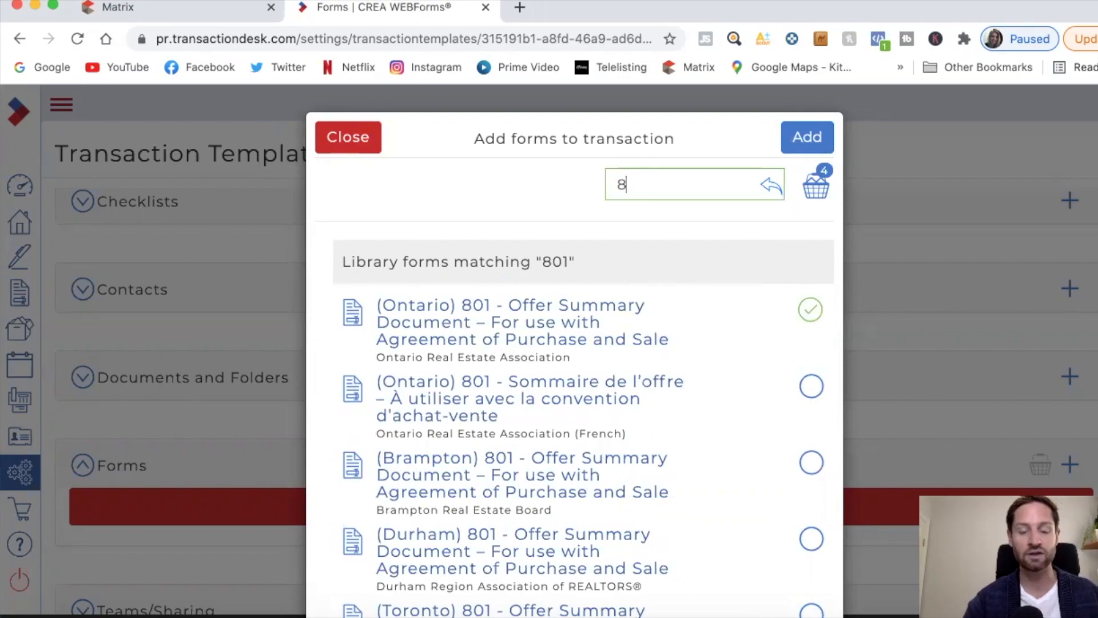
{"action": "type", "text": "10"}
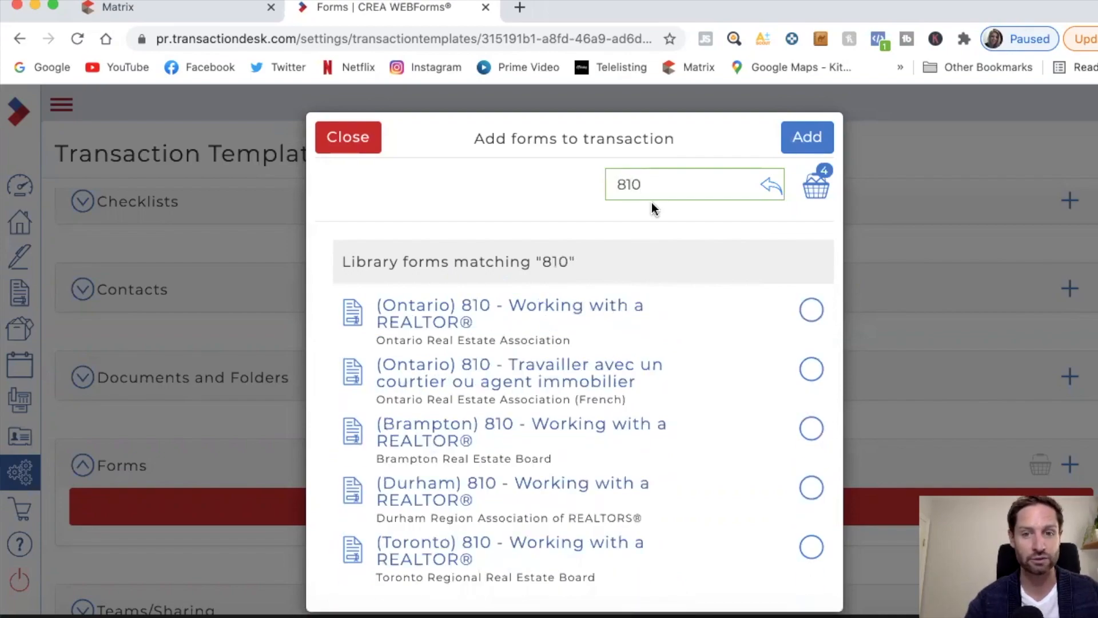
{"action": "left_click", "coordinate": [811, 310]}
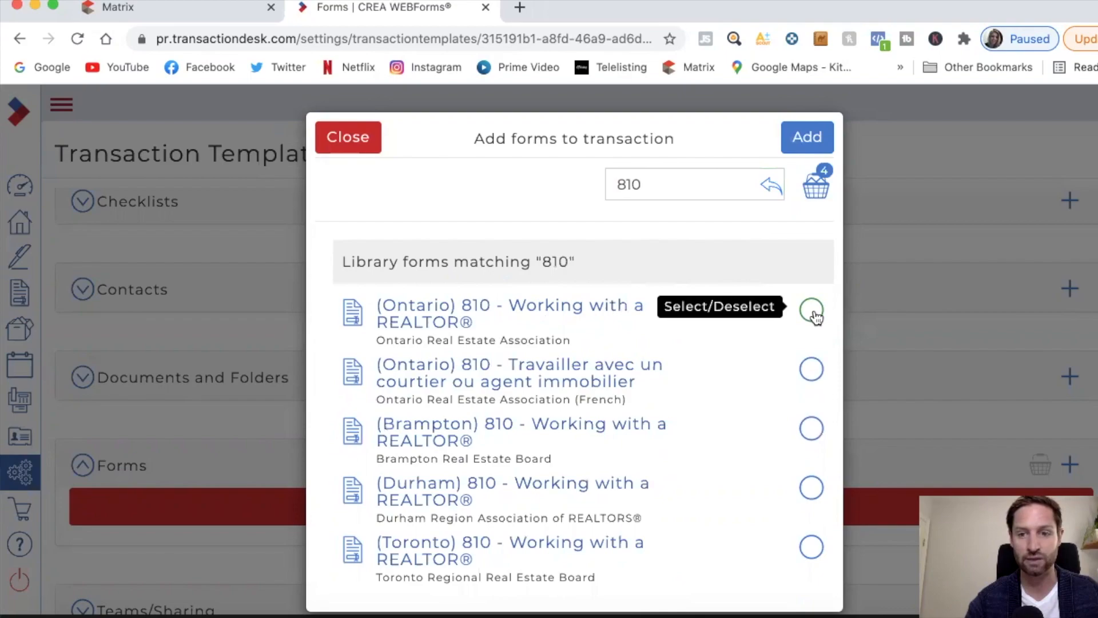
Step: Search for and select Ontario form 123 Waiver and form 124 Notice of Fulfillment
{"action": "left_click", "coordinate": [651, 184]}
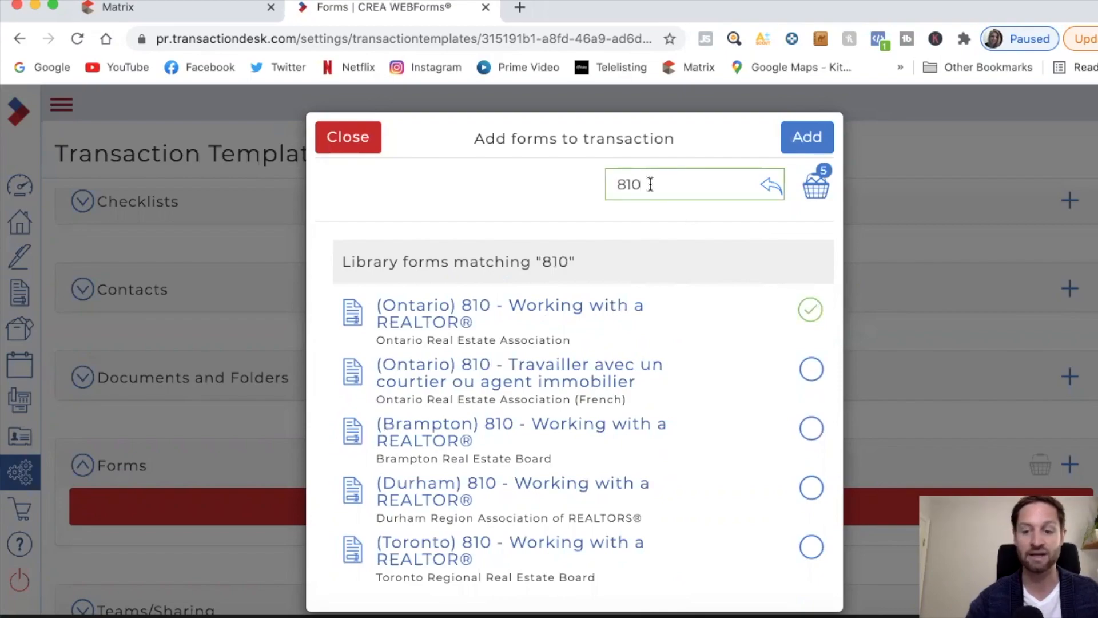
{"action": "key", "text": "BackSpace"}
{"action": "key", "text": "BackSpace"}
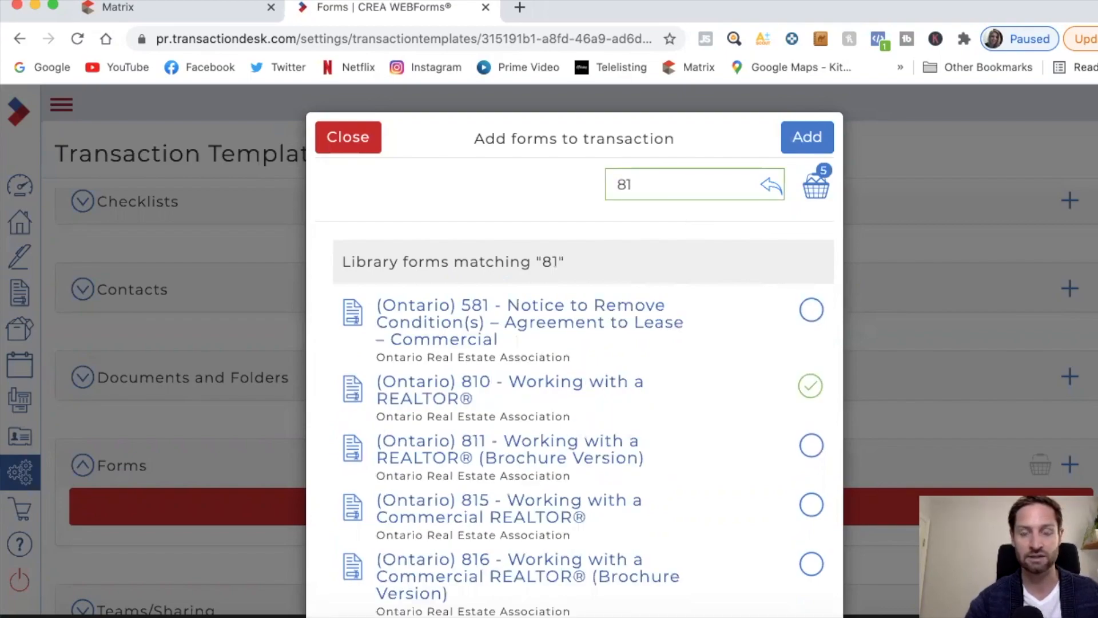
{"action": "key", "text": "BackSpace"}
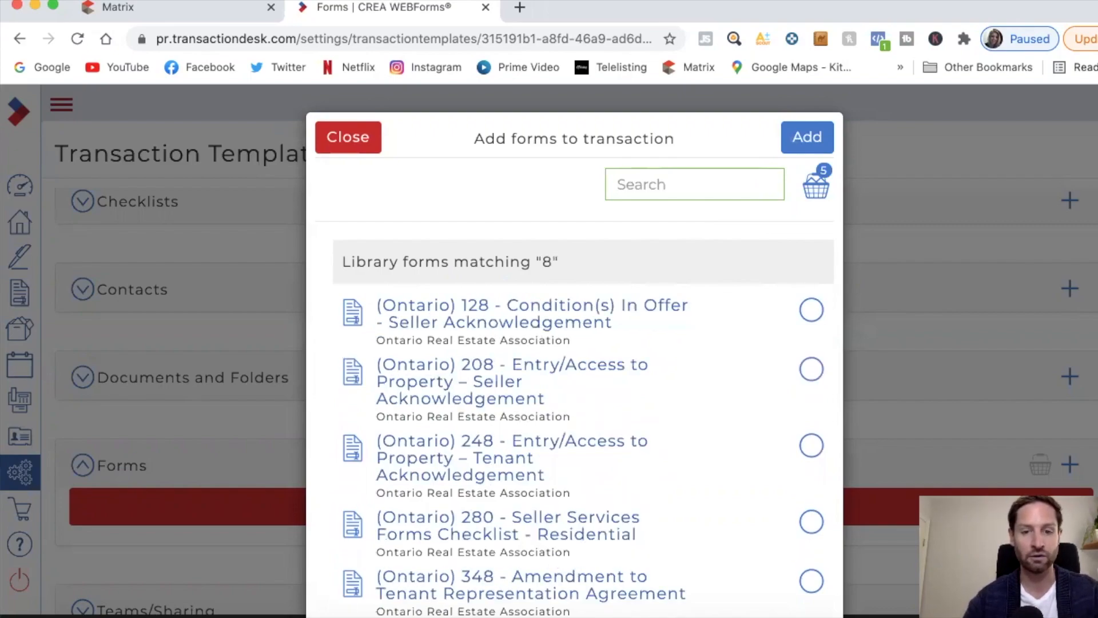
{"action": "type", "text": "123"}
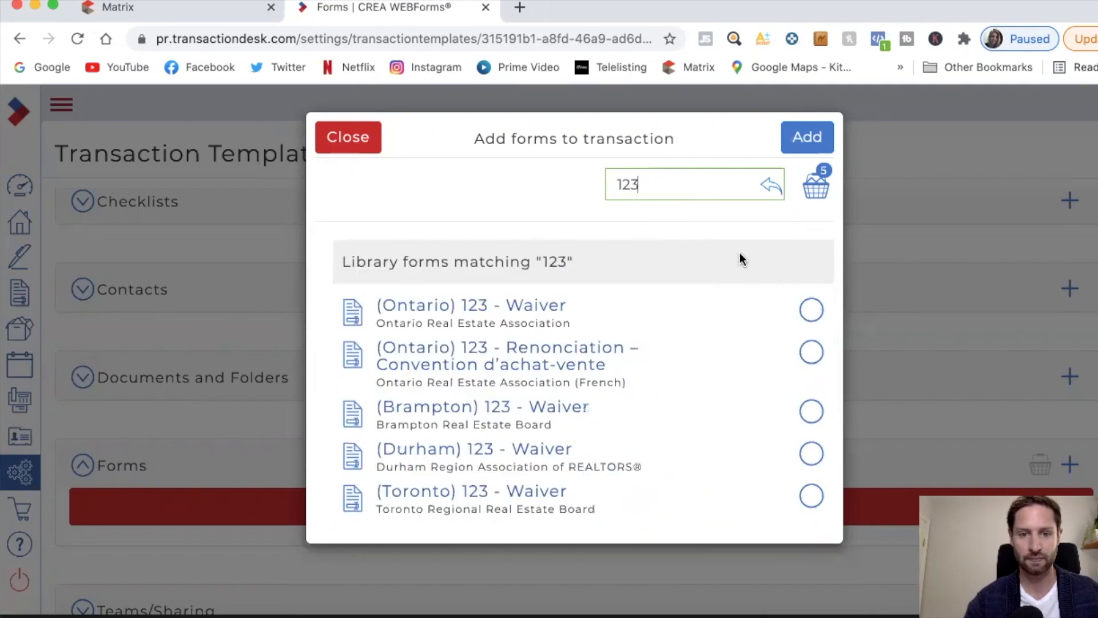
{"action": "left_click", "coordinate": [811, 309]}
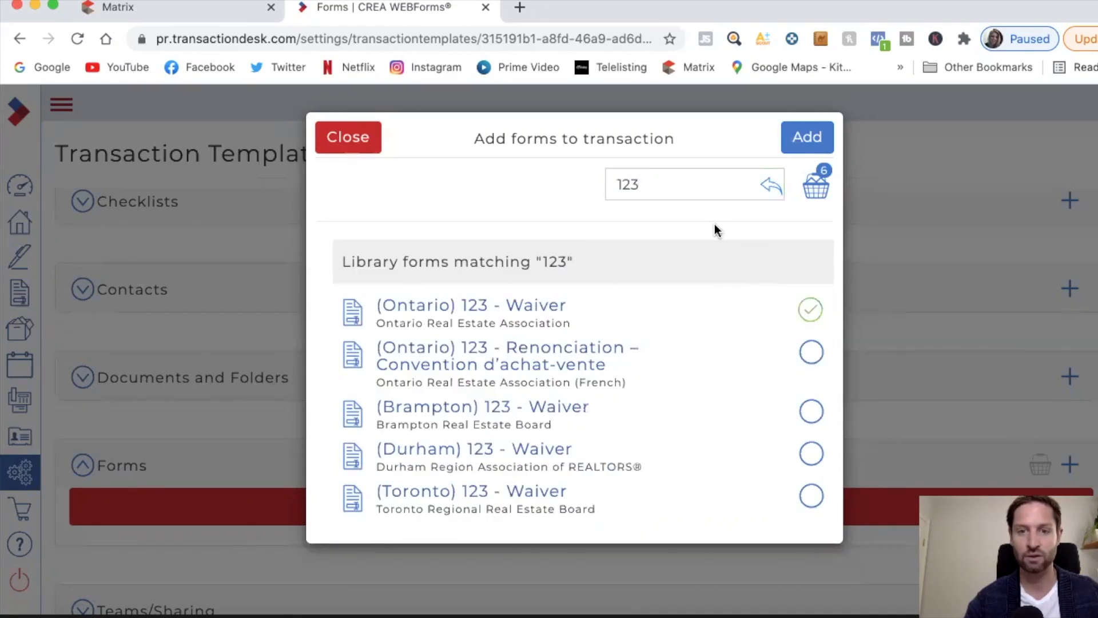
{"action": "left_click", "coordinate": [652, 186]}
{"action": "key", "text": "BackSpace"}
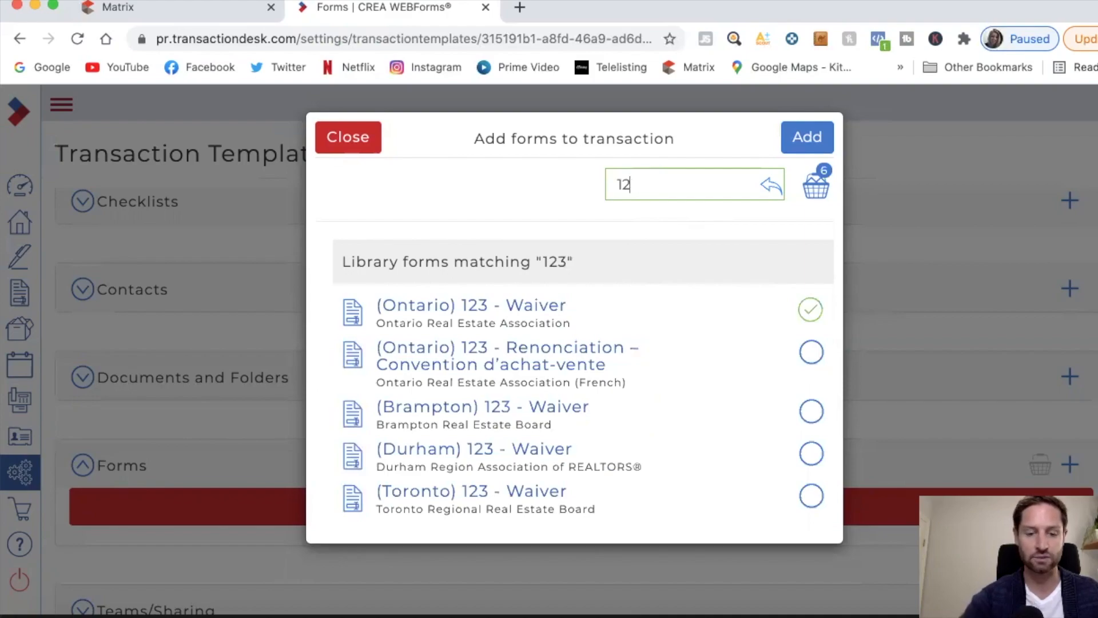
{"action": "type", "text": "4"}
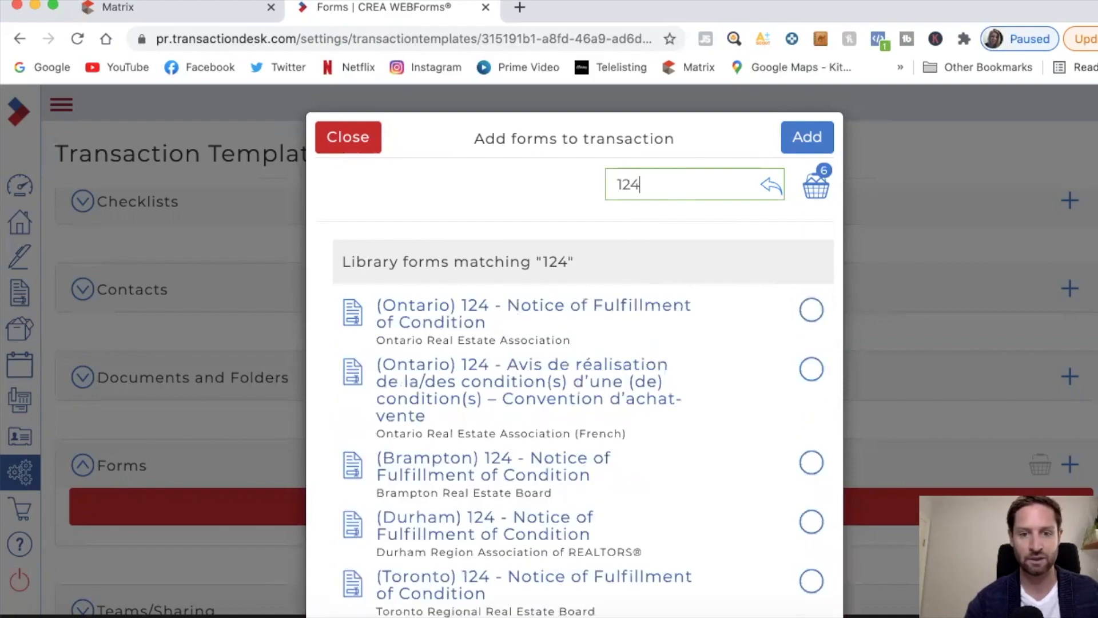
{"action": "left_click", "coordinate": [810, 309]}
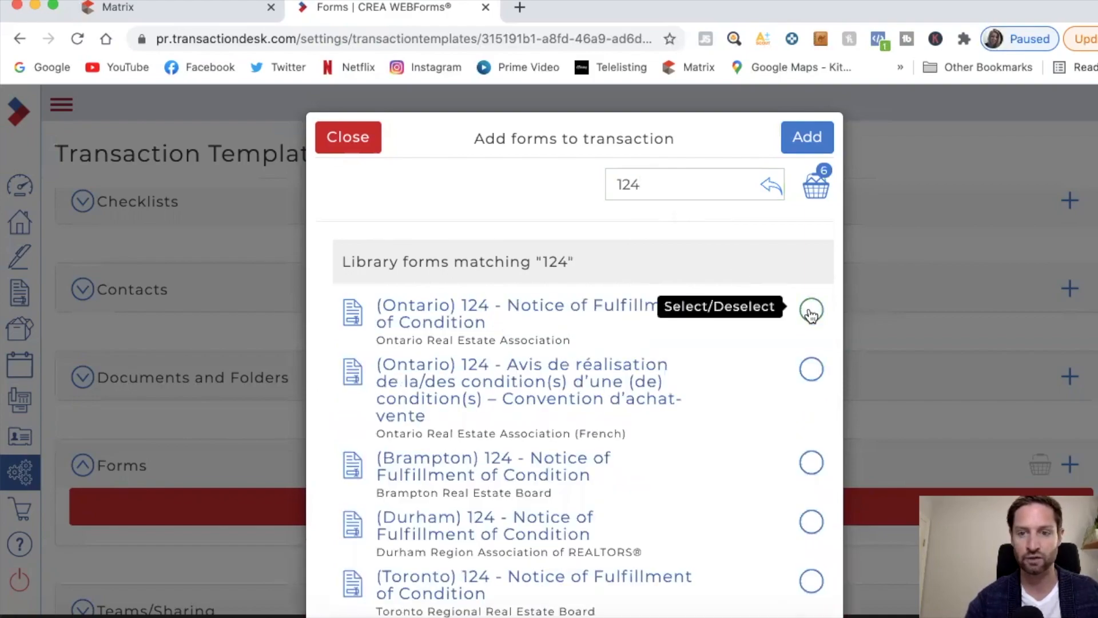
Step: Search 630 and select the Individual Identification Information Record form
{"action": "left_click", "coordinate": [647, 184]}
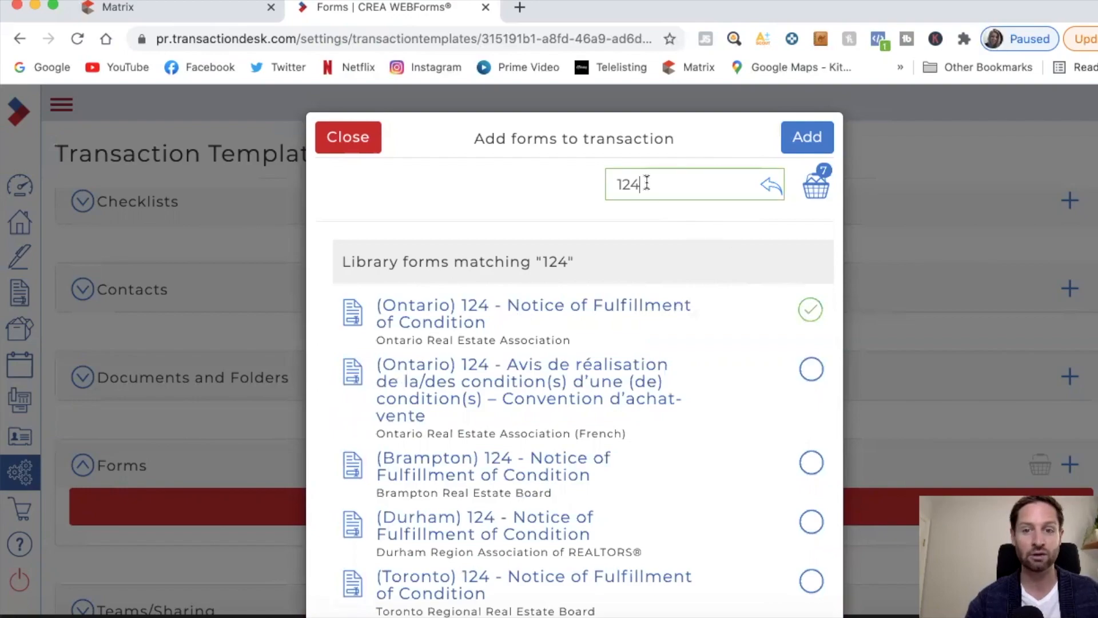
{"action": "key", "text": "BackSpace"}
{"action": "key", "text": "BackSpace"}
{"action": "key", "text": "BackSpace"}
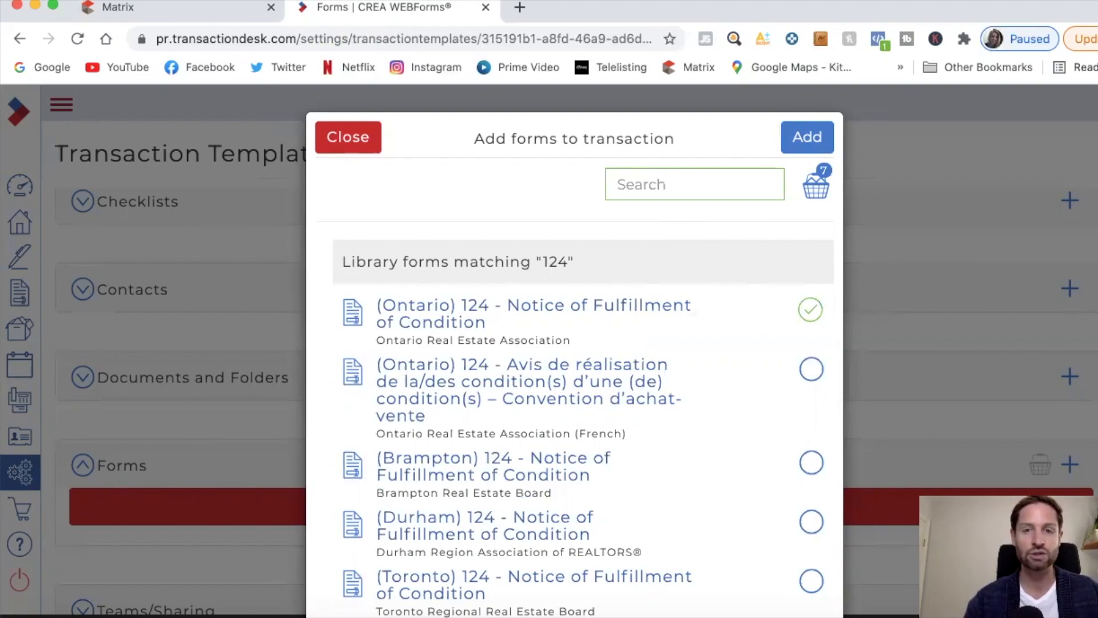
{"action": "type", "text": "630"}
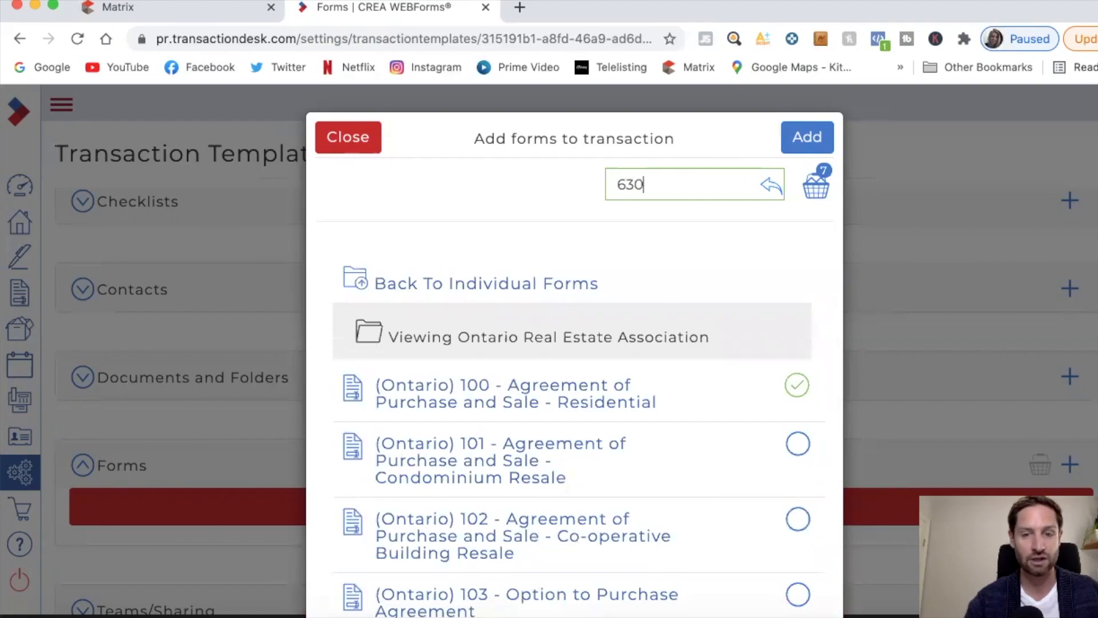
{"action": "key", "text": "Return"}
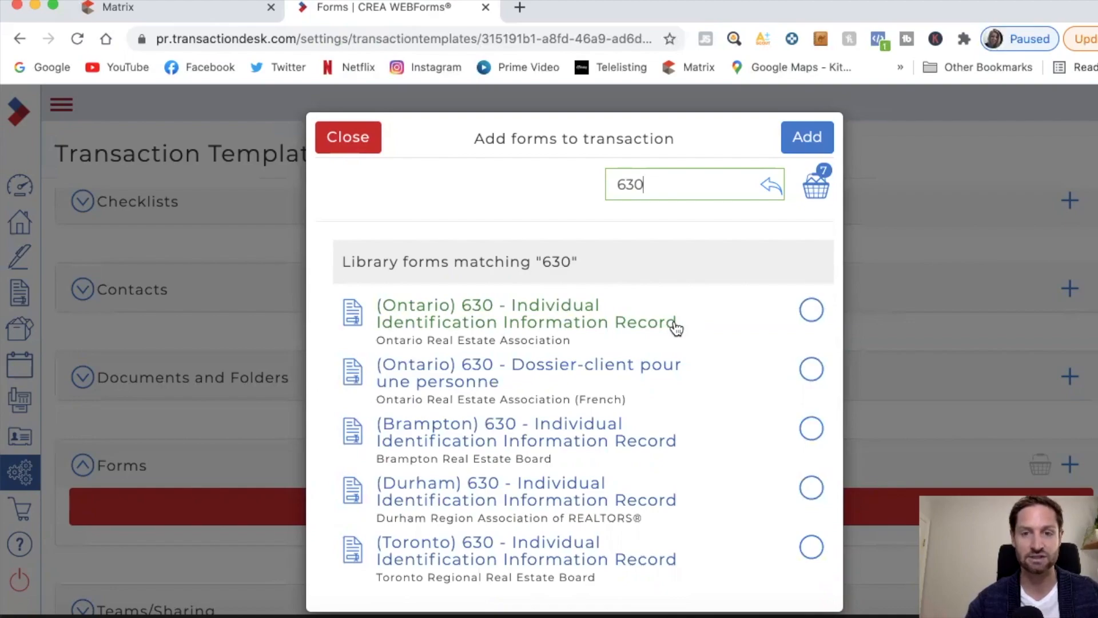
{"action": "left_click", "coordinate": [810, 313]}
{"action": "left_click", "coordinate": [658, 187]}
{"action": "key", "text": "BackSpace"}
{"action": "key", "text": "BackSpace"}
{"action": "key", "text": "BackSpace"}
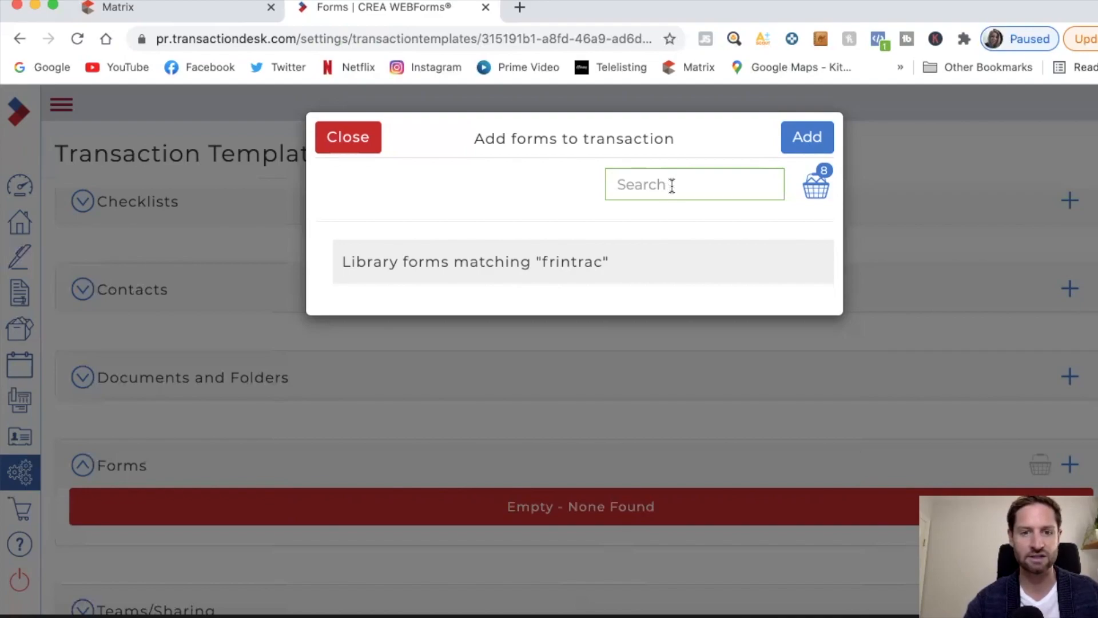
Step: Search 'fintrac' and select the FINTRAC Receipt Of Funds Record
{"action": "type", "text": "fintrac"}
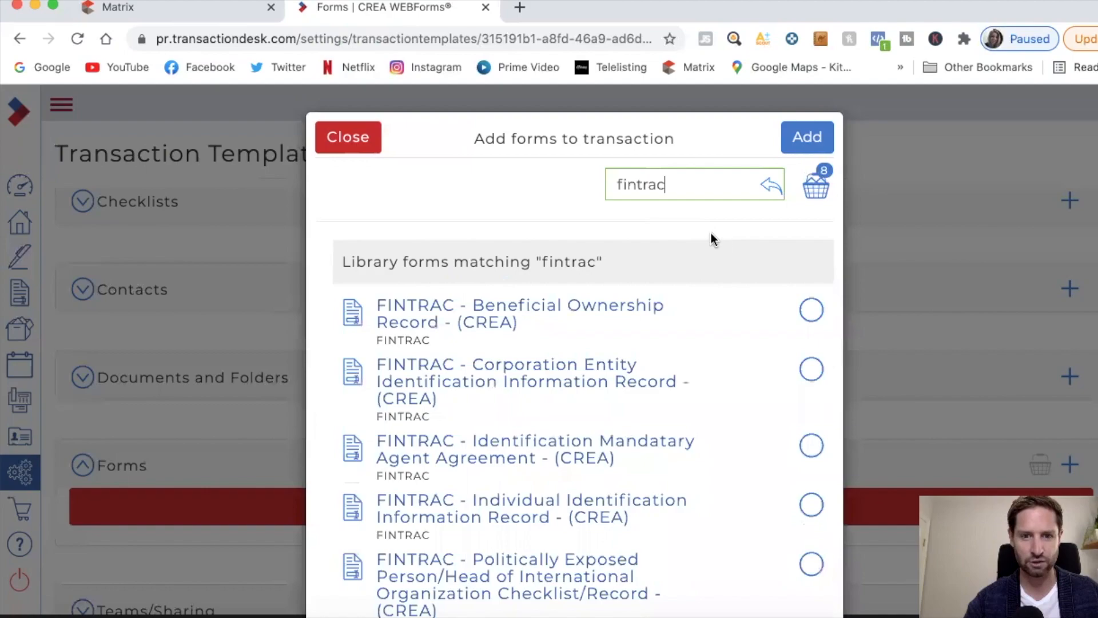
{"action": "scroll", "coordinate": [683, 349], "scroll_direction": "down", "scroll_amount": 2}
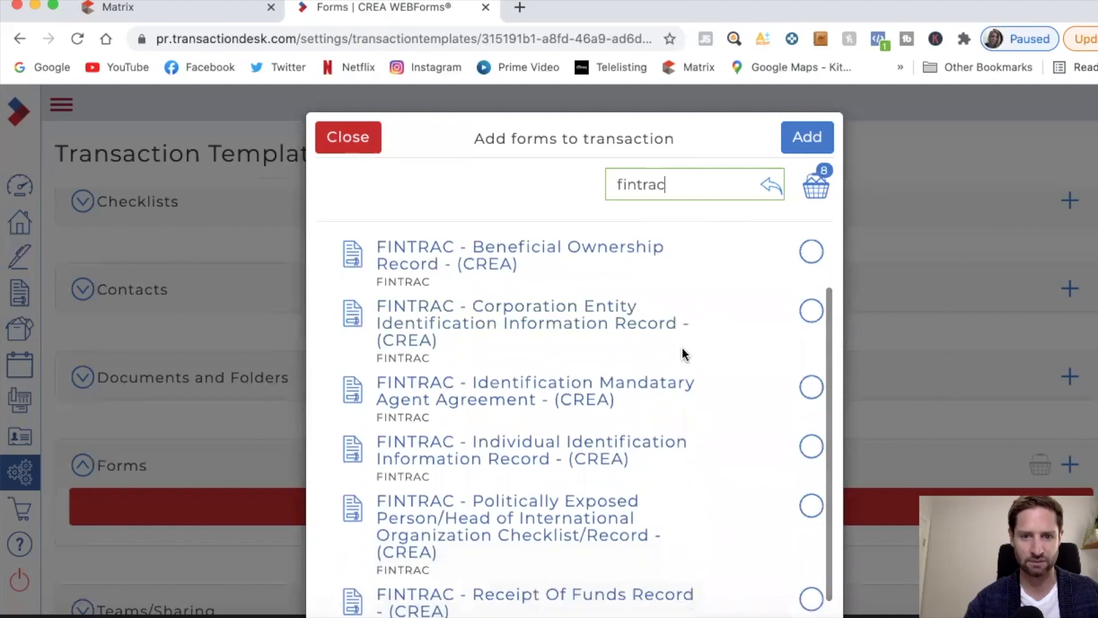
{"action": "scroll", "coordinate": [682, 353], "scroll_direction": "down", "scroll_amount": 5}
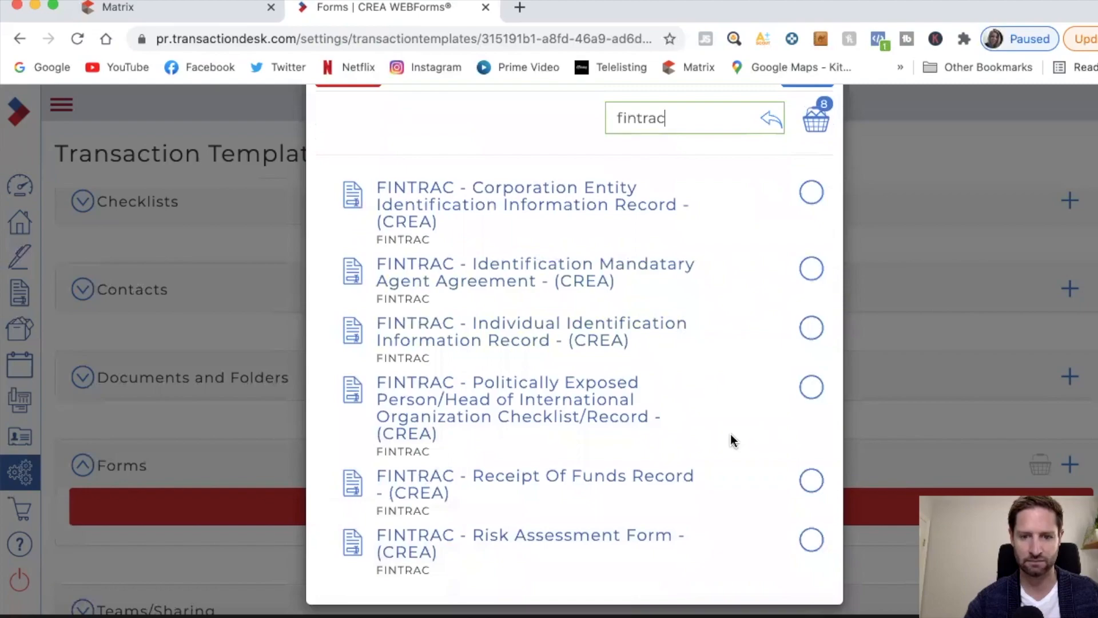
{"action": "left_click", "coordinate": [811, 484]}
{"action": "scroll", "coordinate": [745, 435], "scroll_direction": "up", "scroll_amount": 4}
{"action": "scroll", "coordinate": [697, 200], "scroll_direction": "up", "scroll_amount": 2}
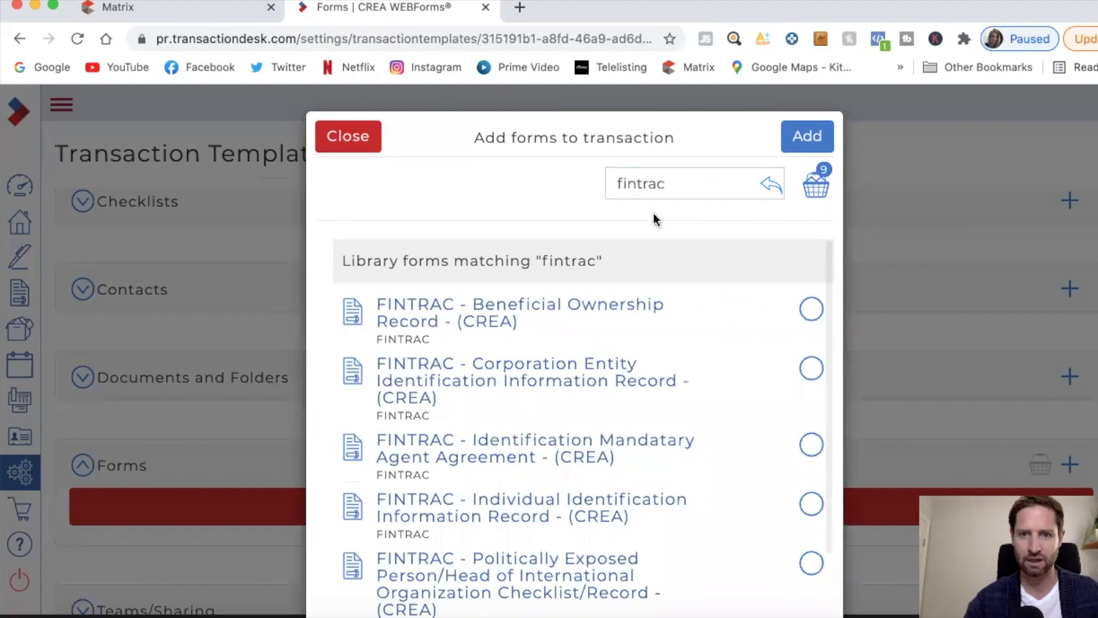
Step: Select the (Ontario) 160 Registrant's Disclosure of Interest form and review the 10-form basket
{"action": "left_click", "coordinate": [656, 183]}
{"action": "key", "text": "super+a"}
{"action": "key", "text": "BackSpace"}
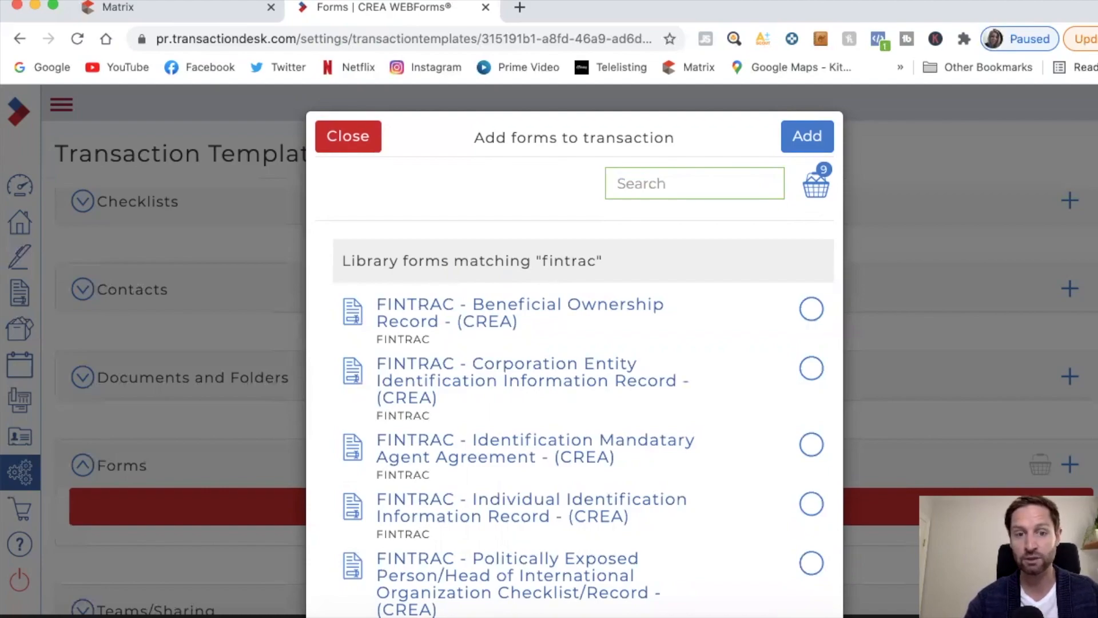
{"action": "type", "text": "160"}
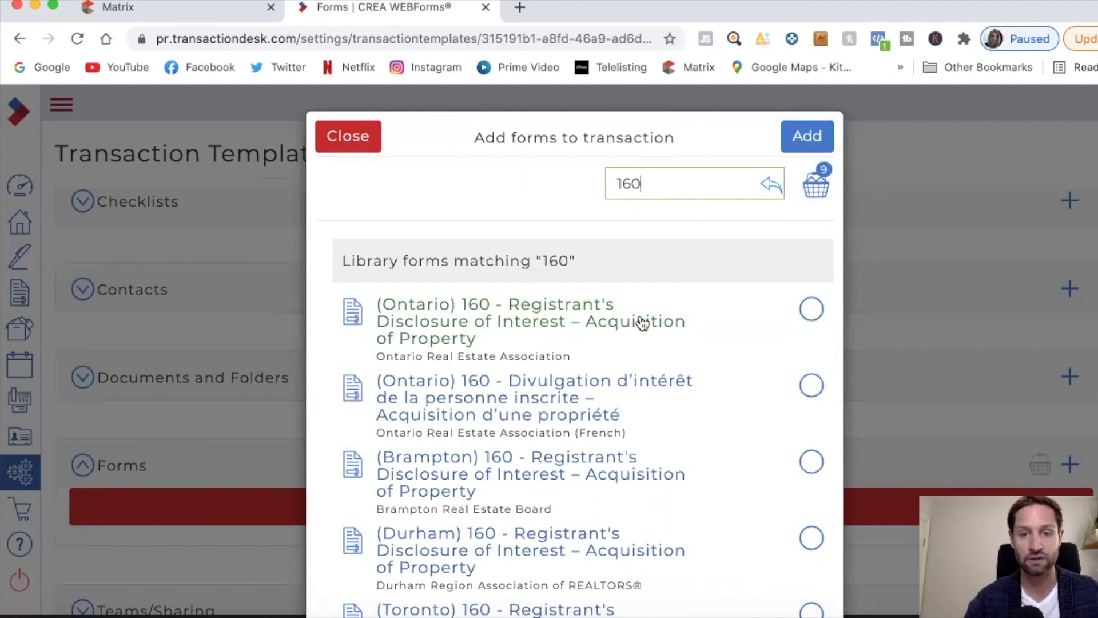
{"action": "left_click", "coordinate": [812, 316]}
{"action": "left_click", "coordinate": [812, 312]}
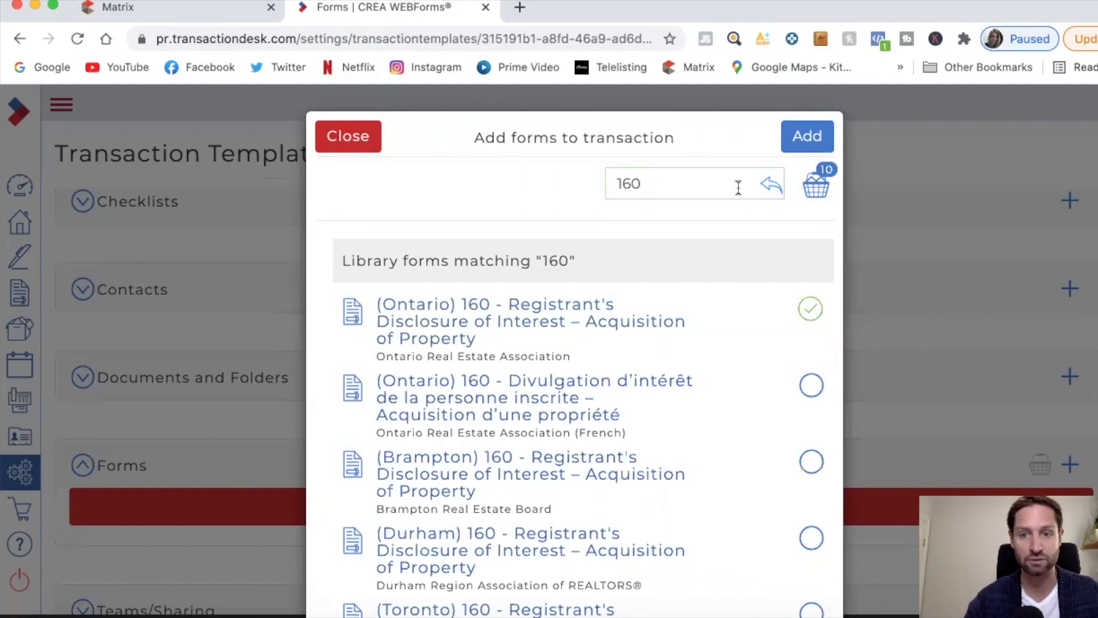
{"action": "left_click", "coordinate": [815, 186]}
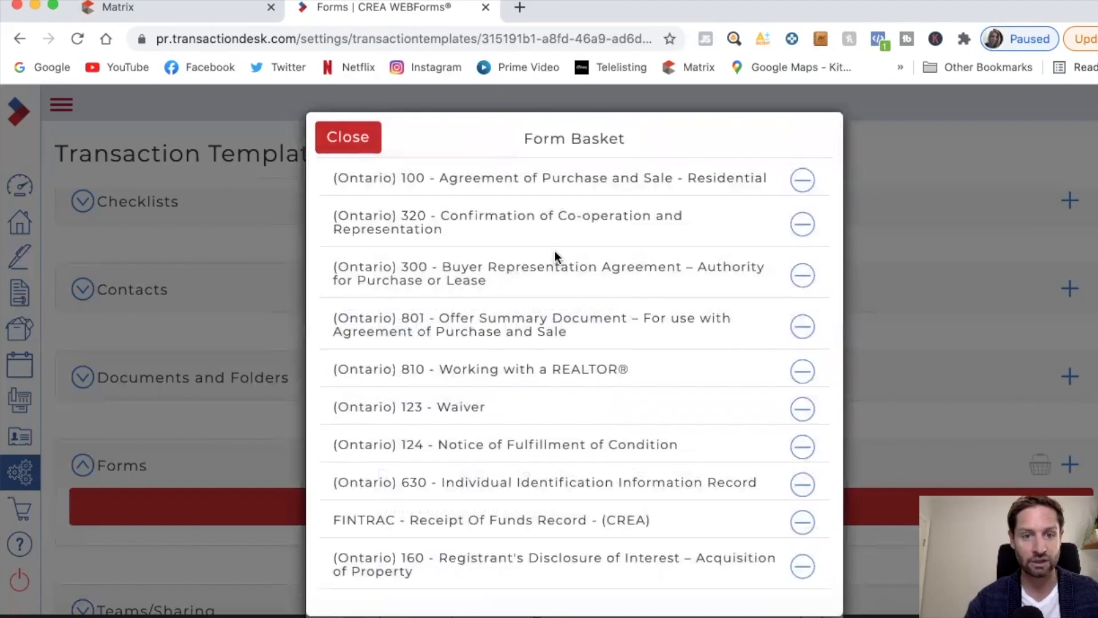
Step: Add all ten basket forms to the template, save via Update in Detail, then go to the dashboard
{"action": "left_click", "coordinate": [378, 145]}
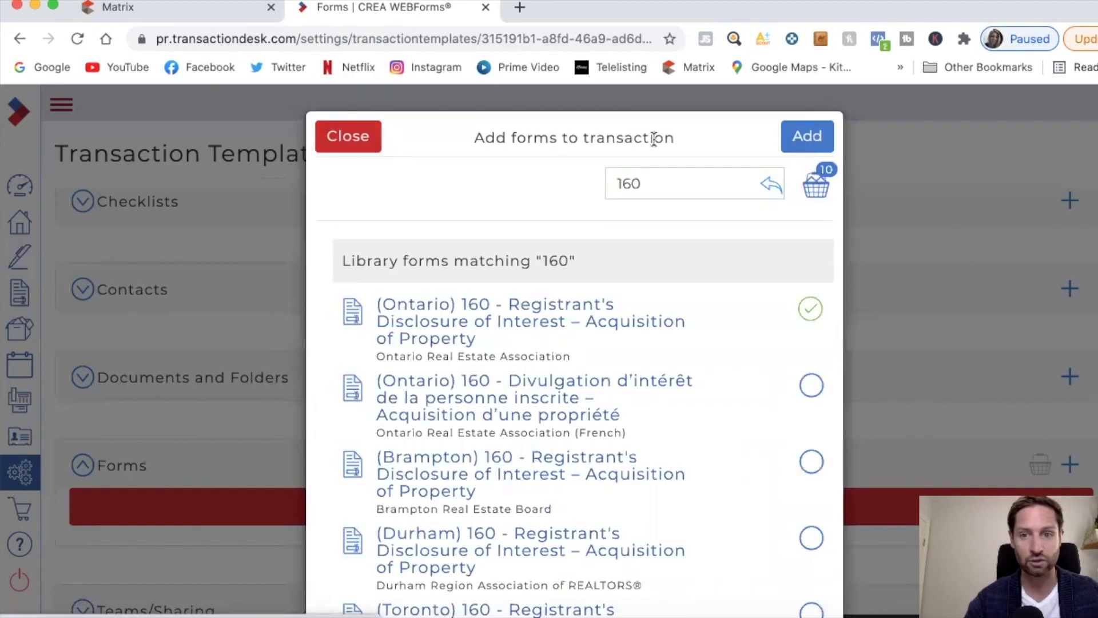
{"action": "left_click", "coordinate": [795, 140]}
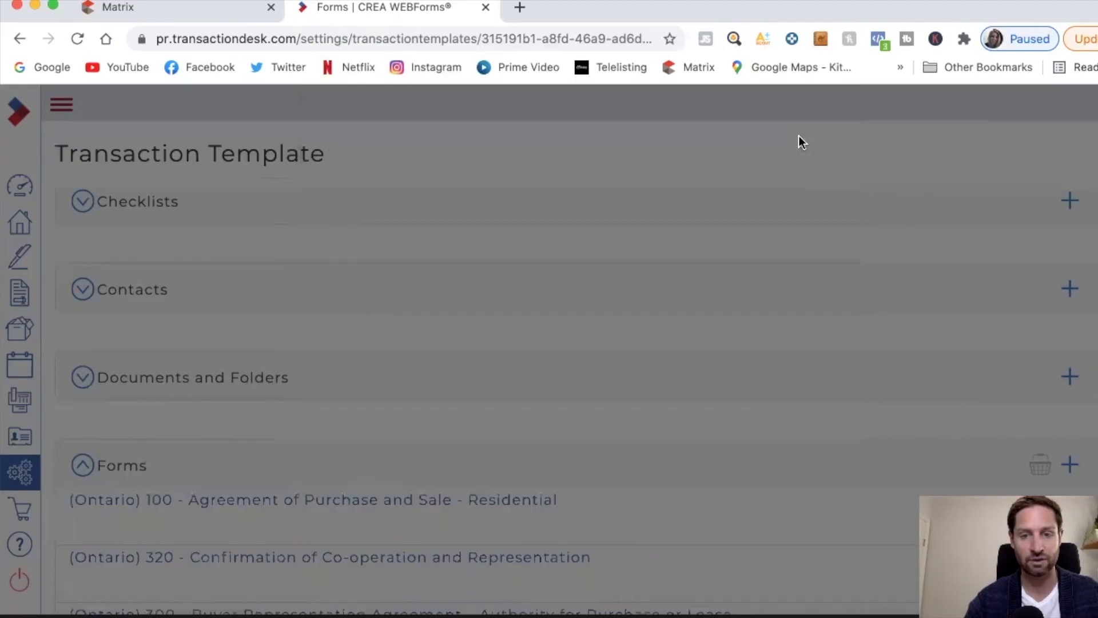
{"action": "scroll", "coordinate": [634, 474], "scroll_direction": "down", "scroll_amount": 1}
{"action": "scroll", "coordinate": [634, 474], "scroll_direction": "down", "scroll_amount": 8}
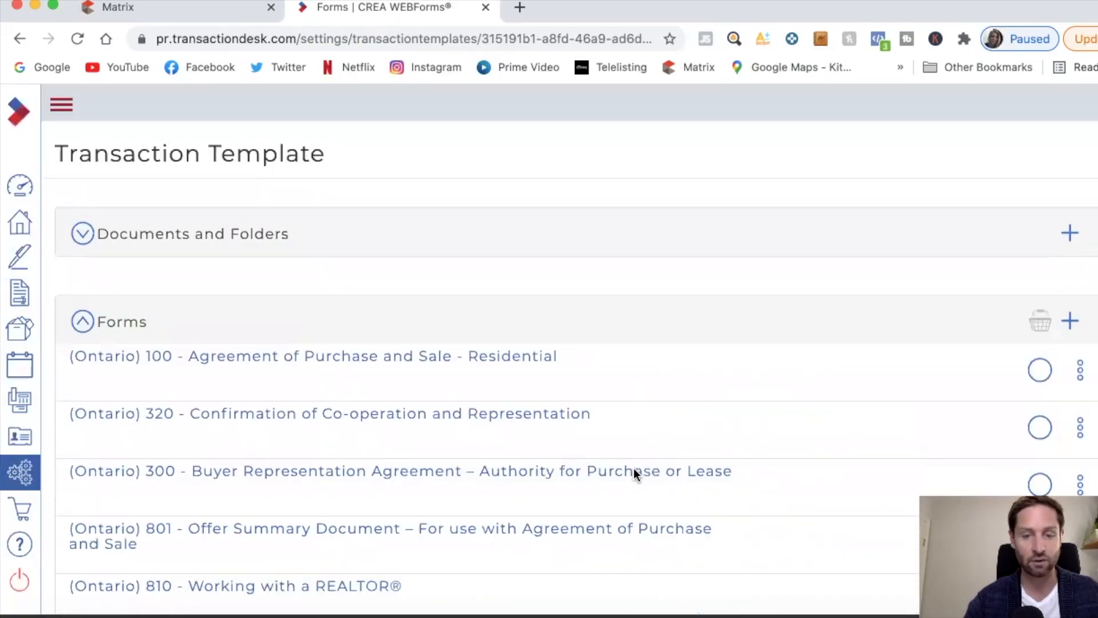
{"action": "scroll", "coordinate": [635, 470], "scroll_direction": "down", "scroll_amount": 1}
{"action": "scroll", "coordinate": [636, 472], "scroll_direction": "up", "scroll_amount": 12}
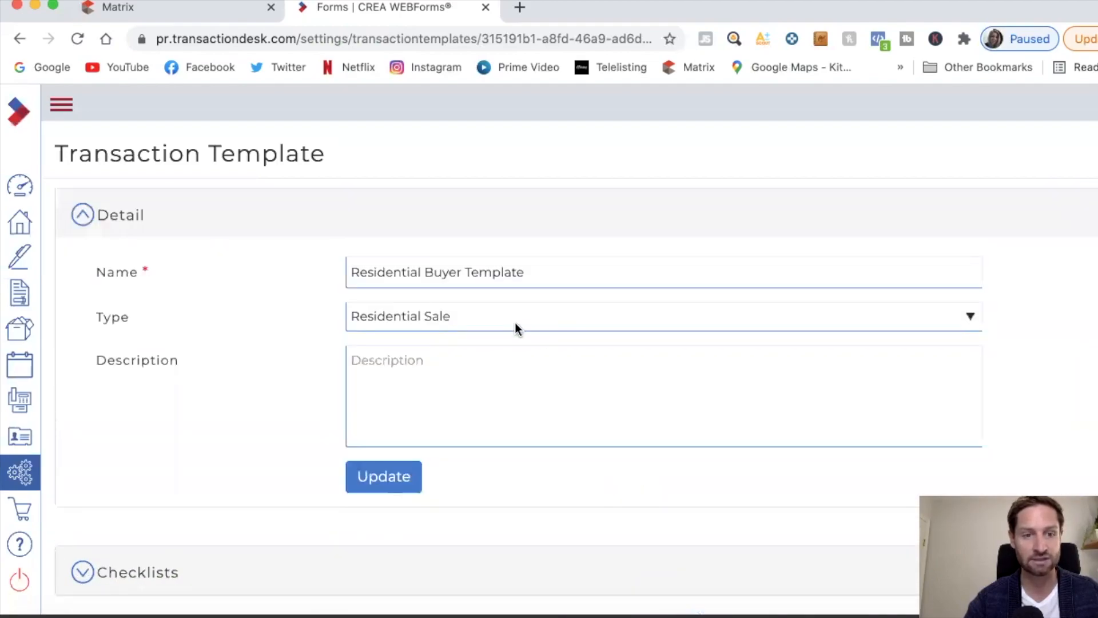
{"action": "left_click", "coordinate": [412, 477]}
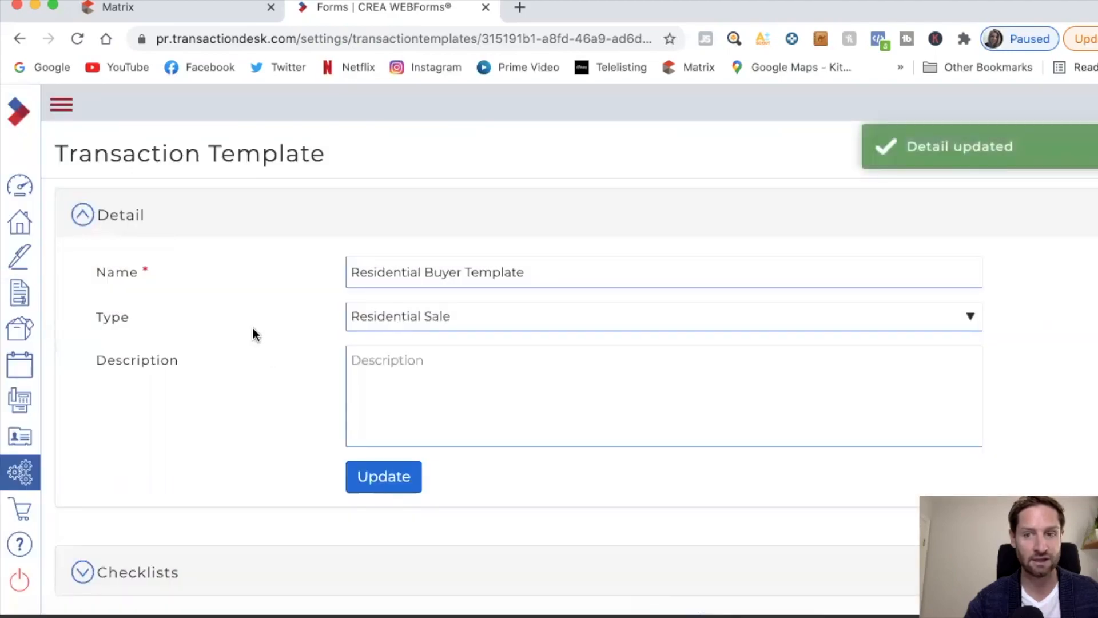
{"action": "left_click", "coordinate": [19, 185]}
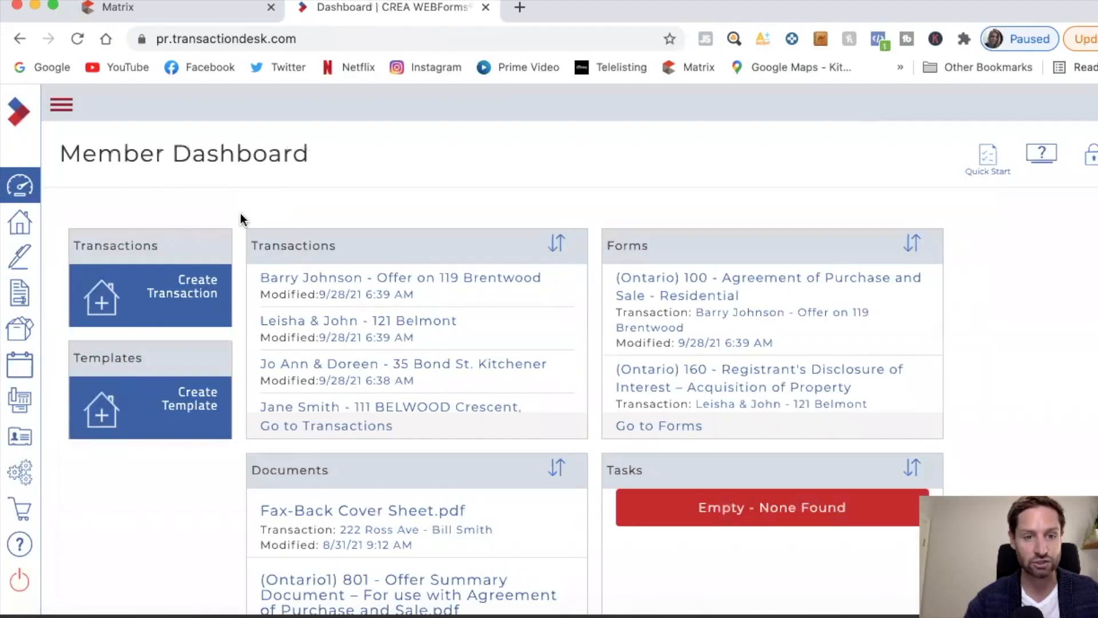
Step: Open Create Transaction and enter the client's name, a dash, and the property's street address as its Name
{"action": "left_click", "coordinate": [197, 290]}
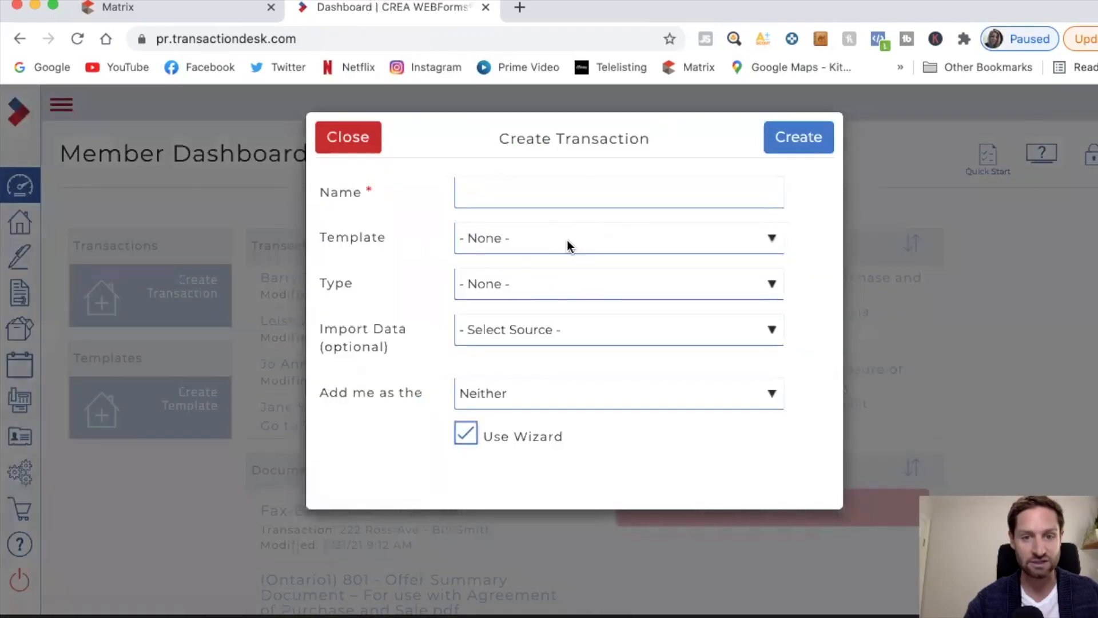
{"action": "left_click", "coordinate": [566, 193]}
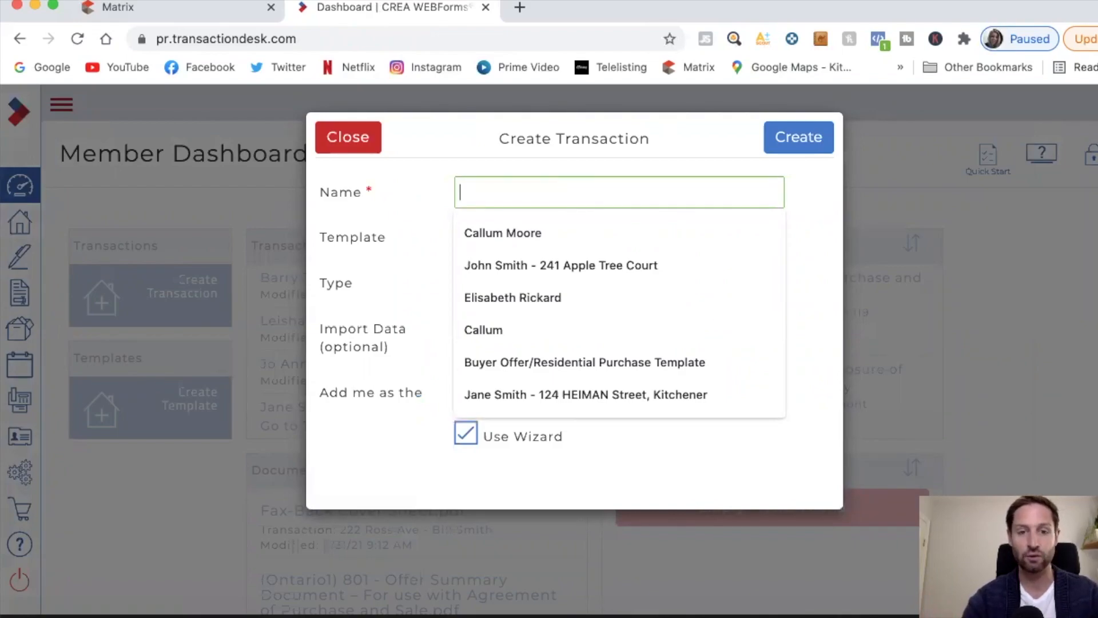
{"action": "type", "text": "John Smith -"}
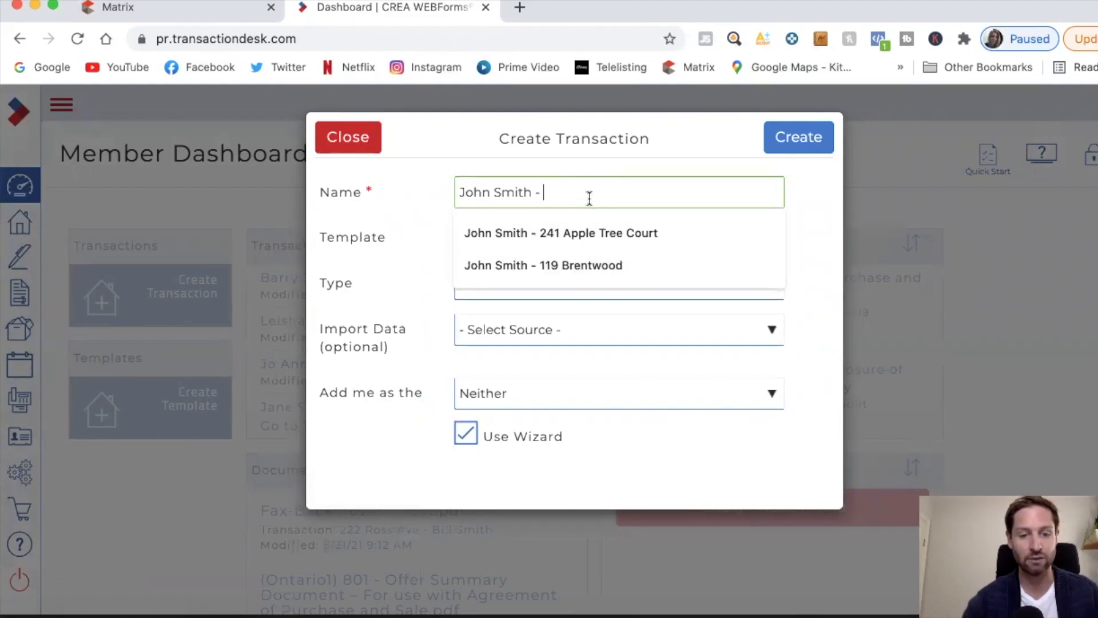
{"action": "type", "text": "123 Main "}
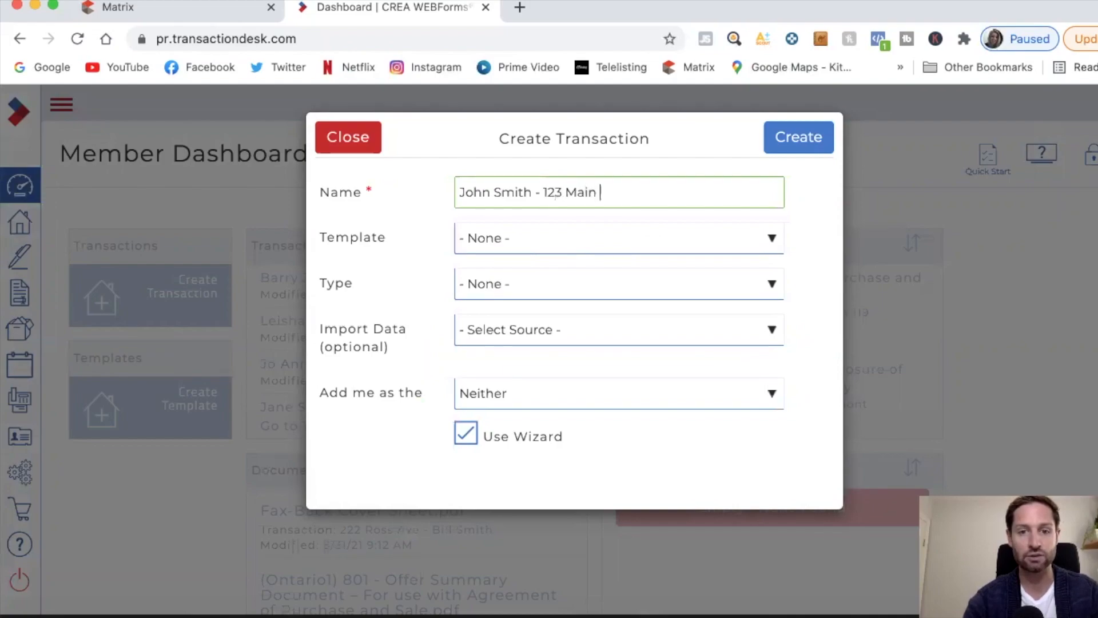
{"action": "type", "text": "St."}
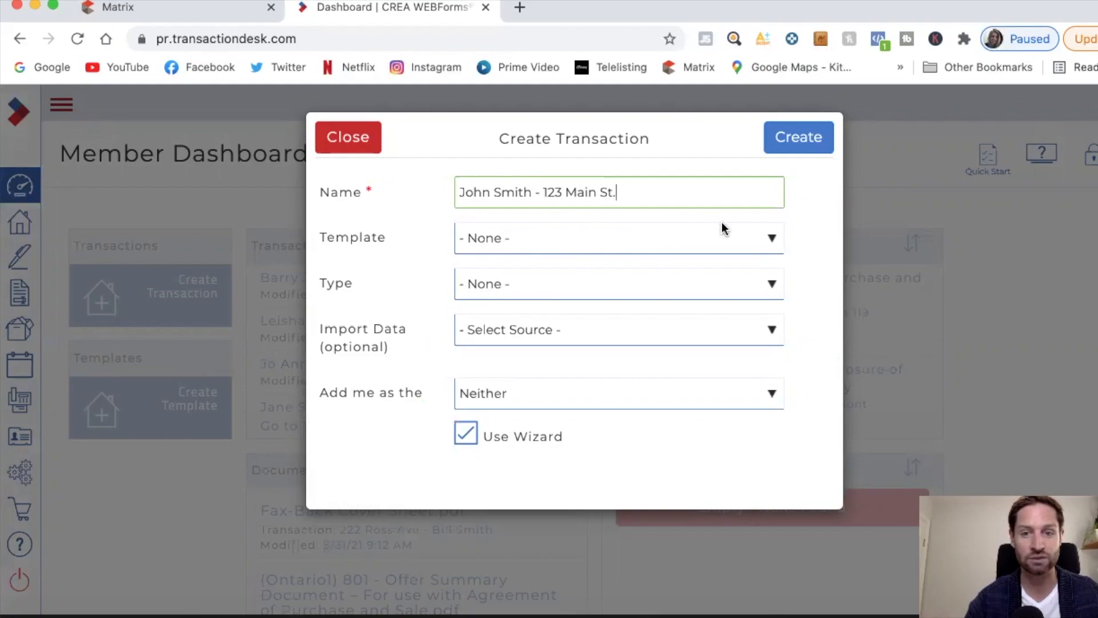
Step: Select Residential Buyer Template with Cambridge board data import, then close without creating the transaction
{"action": "left_click", "coordinate": [762, 231]}
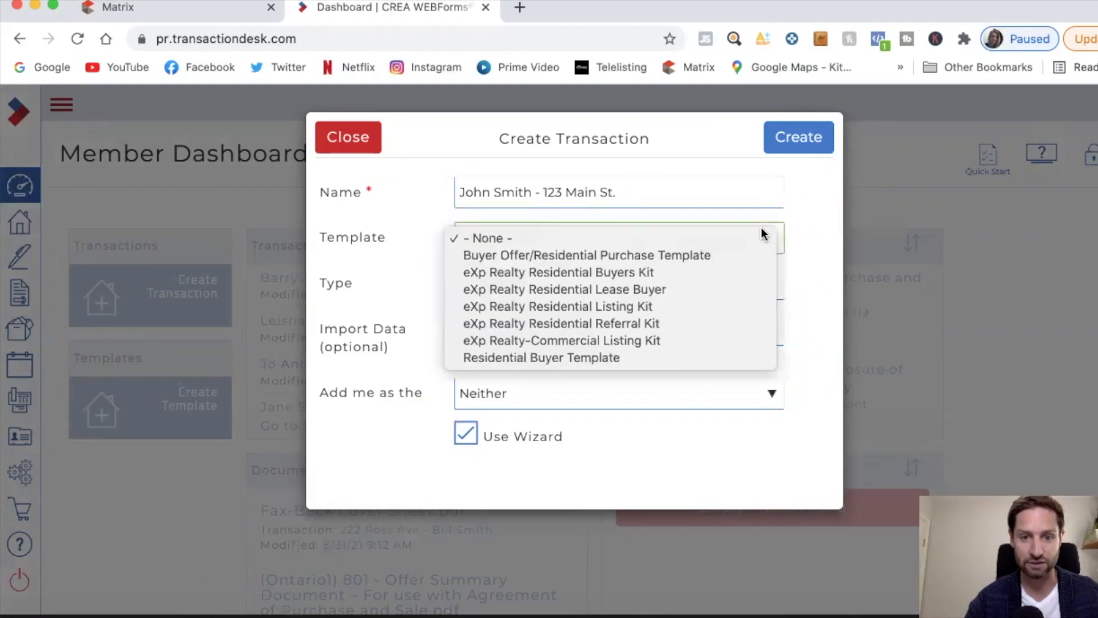
{"action": "left_click", "coordinate": [578, 357]}
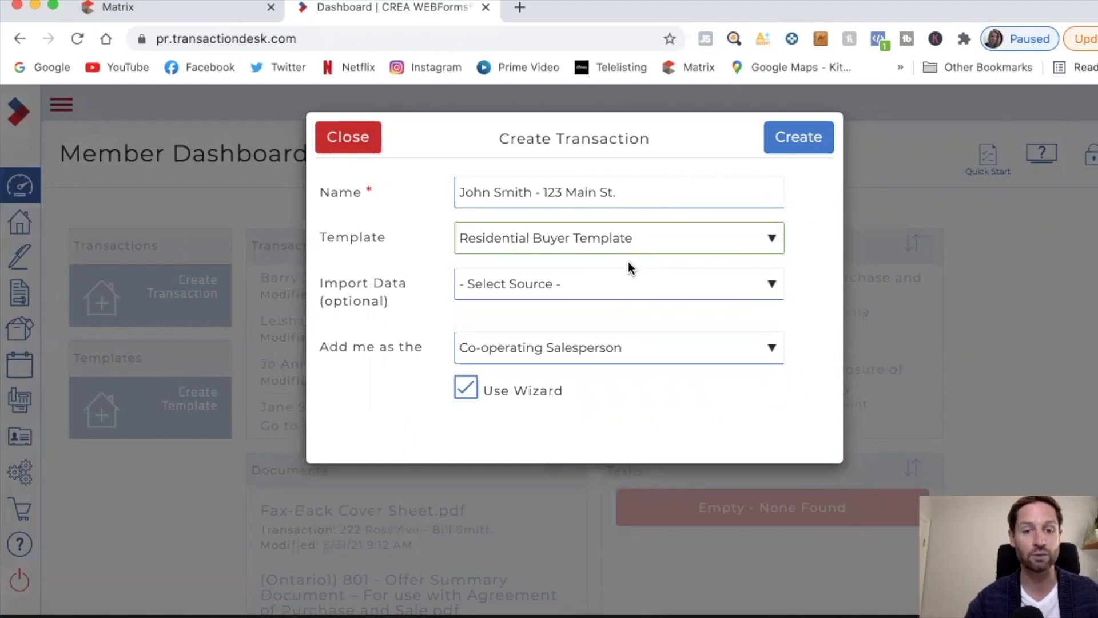
{"action": "left_click", "coordinate": [760, 284]}
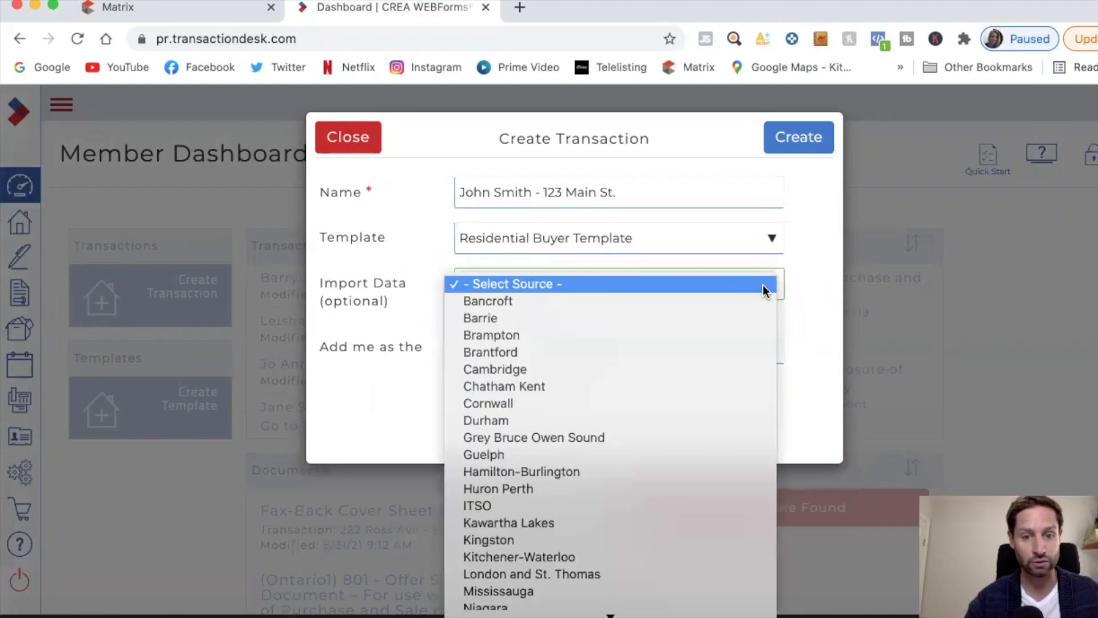
{"action": "left_click", "coordinate": [705, 368]}
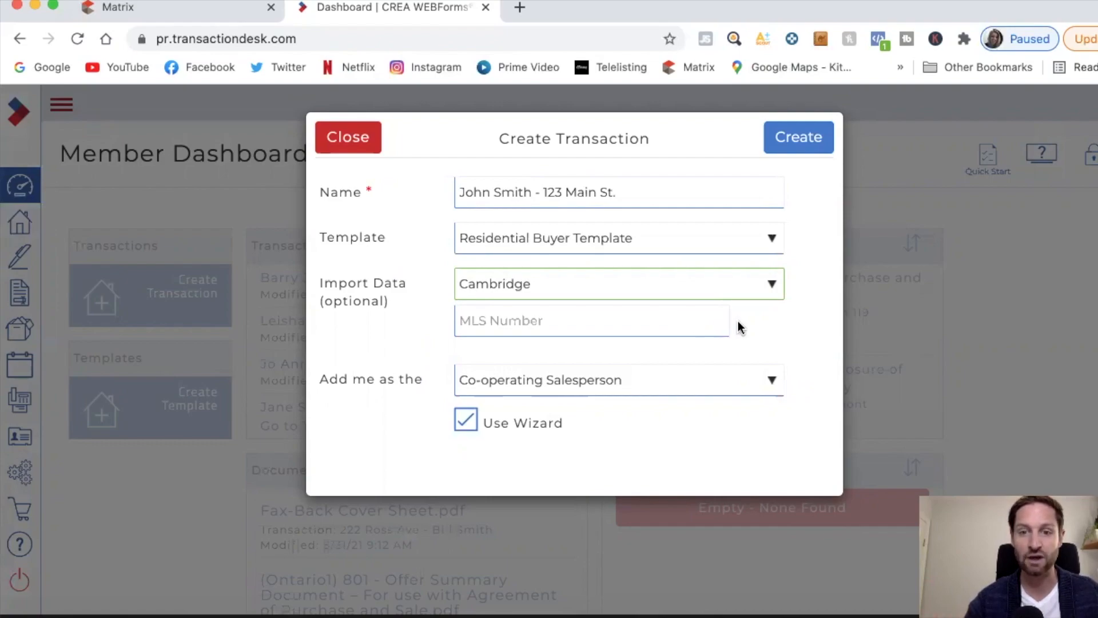
{"action": "left_click", "coordinate": [365, 140]}
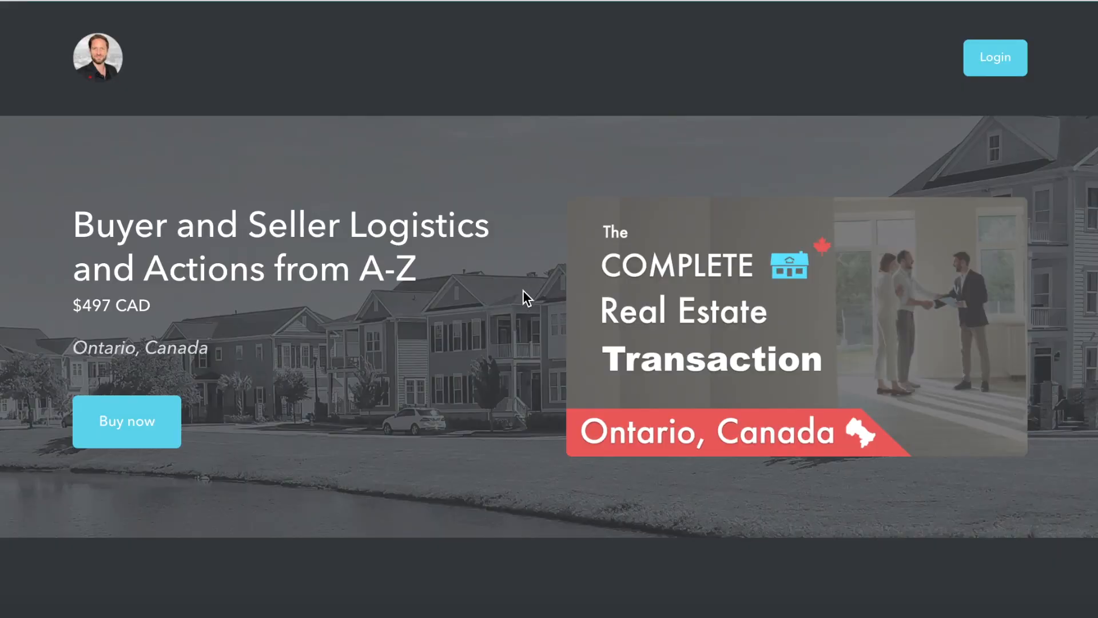
Step: Scroll the $497 course page past the flow diagram to the BUYER Logistics & Actions checklist
{"action": "scroll", "coordinate": [501, 297], "scroll_direction": "down", "scroll_amount": 5}
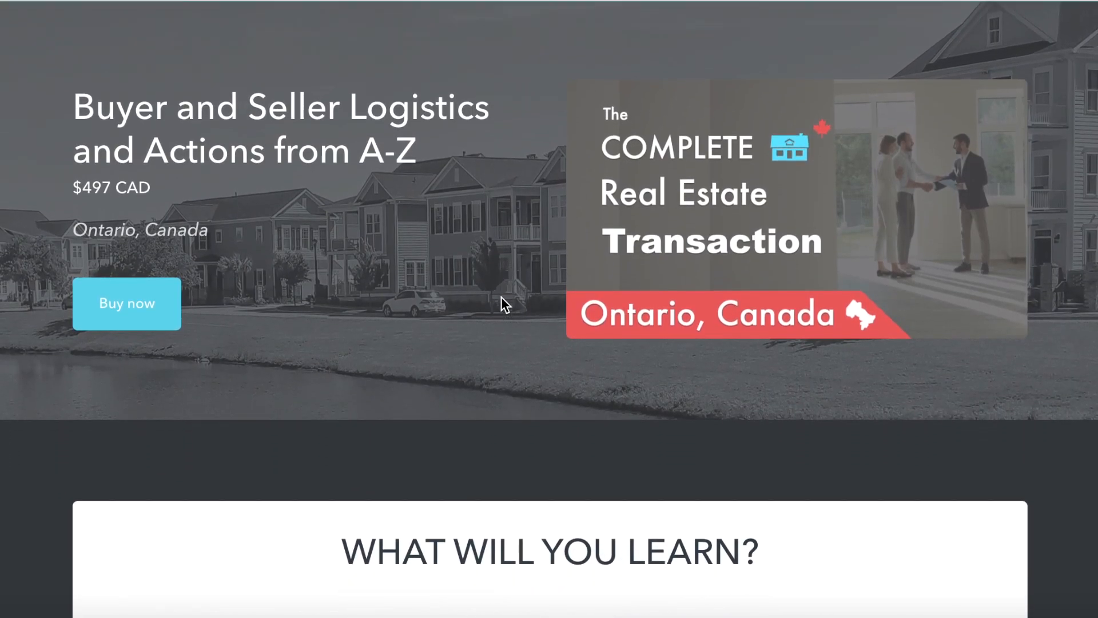
{"action": "scroll", "coordinate": [501, 297], "scroll_direction": "down", "scroll_amount": 6}
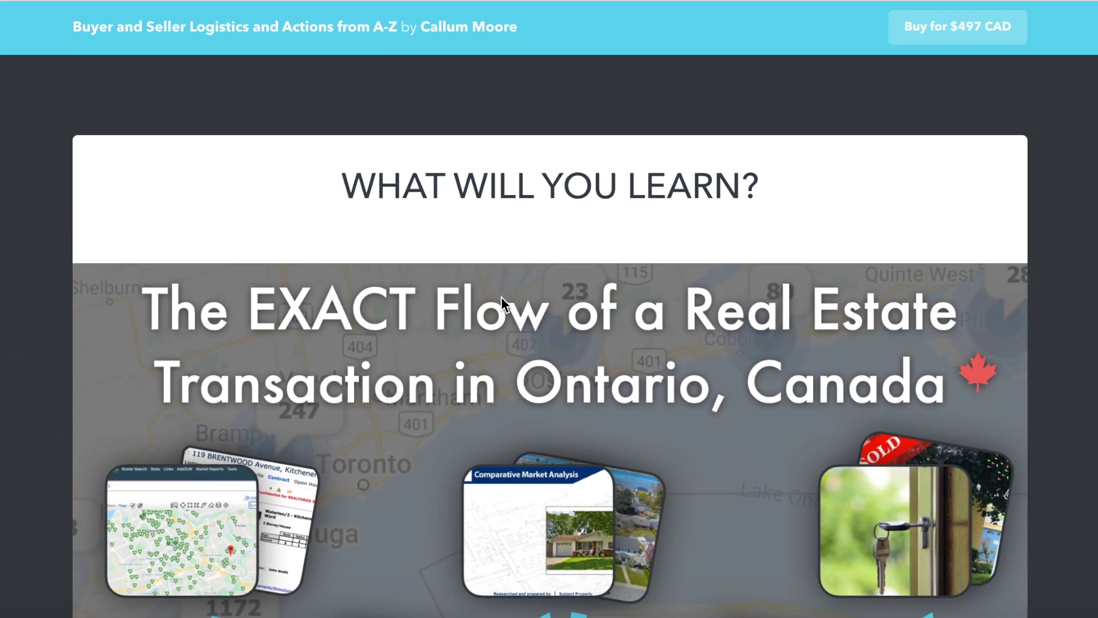
{"action": "scroll", "coordinate": [501, 297], "scroll_direction": "down", "scroll_amount": 2}
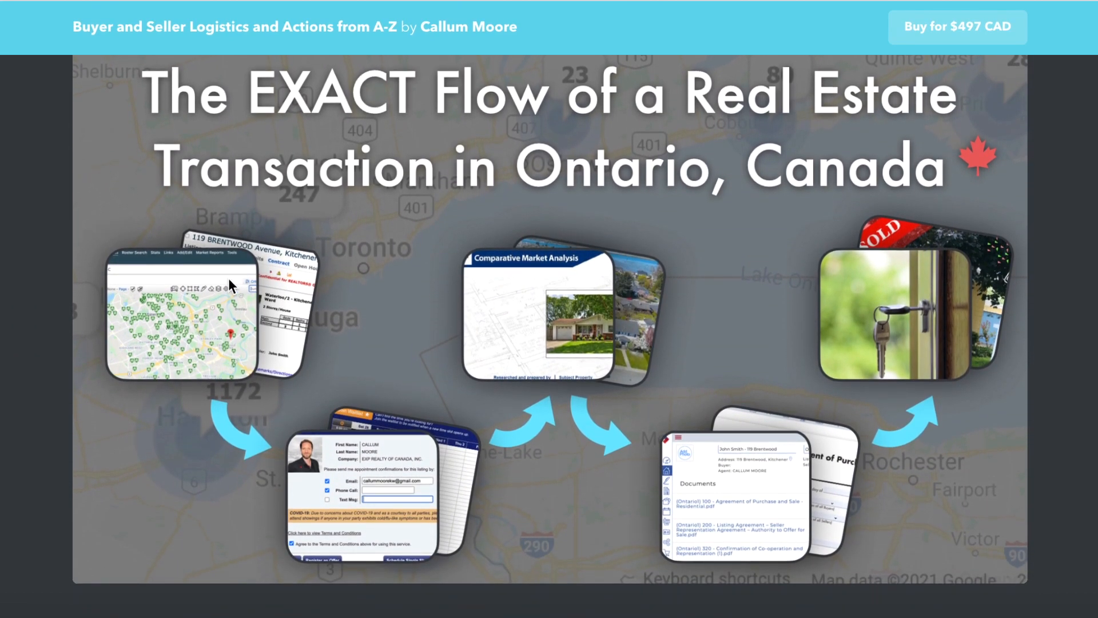
{"action": "scroll", "coordinate": [684, 422], "scroll_direction": "down", "scroll_amount": 8}
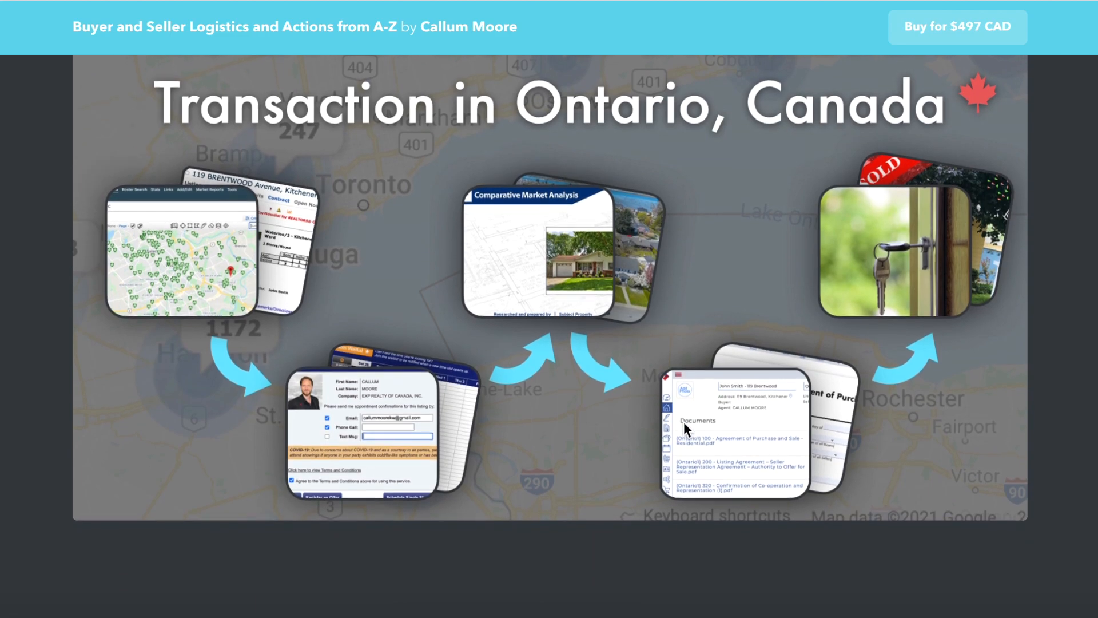
{"action": "scroll", "coordinate": [684, 430], "scroll_direction": "down", "scroll_amount": 15}
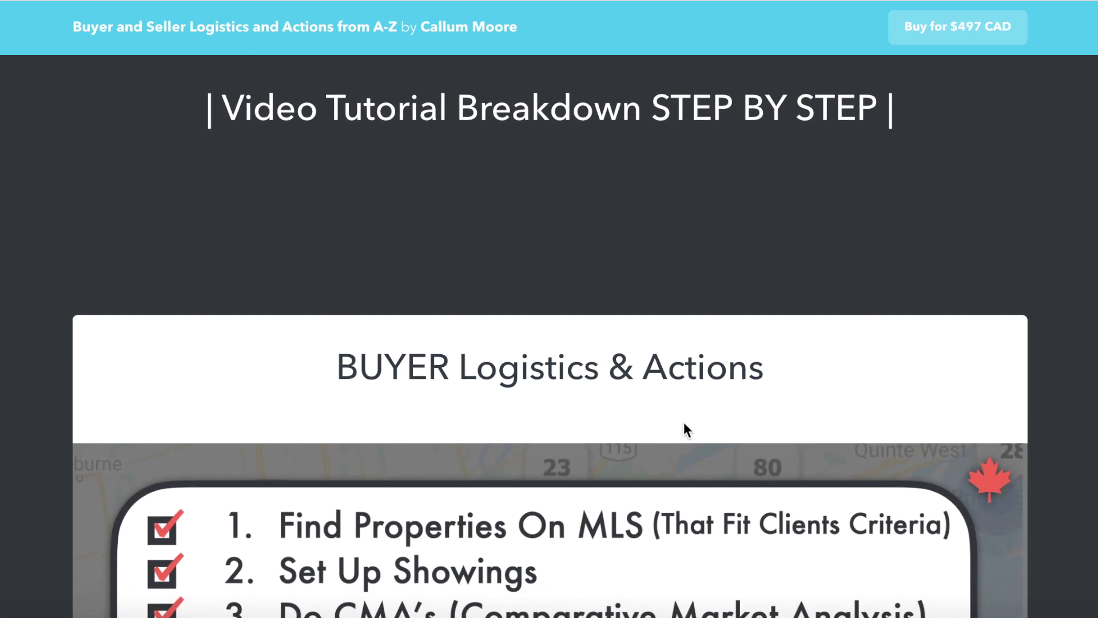